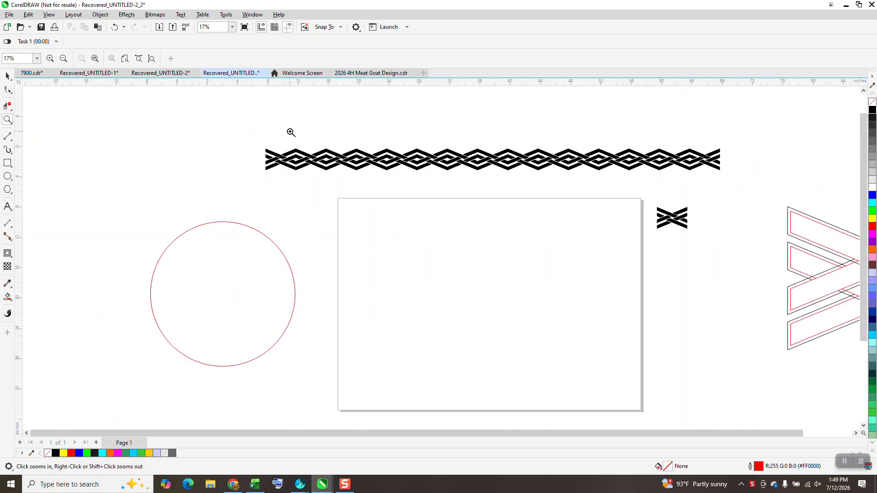
# Draw a rectangle about 28.8 by 2.43 inches, centre it on the page and rotate it 22.5 degrees
pyautogui.click(8, 163)
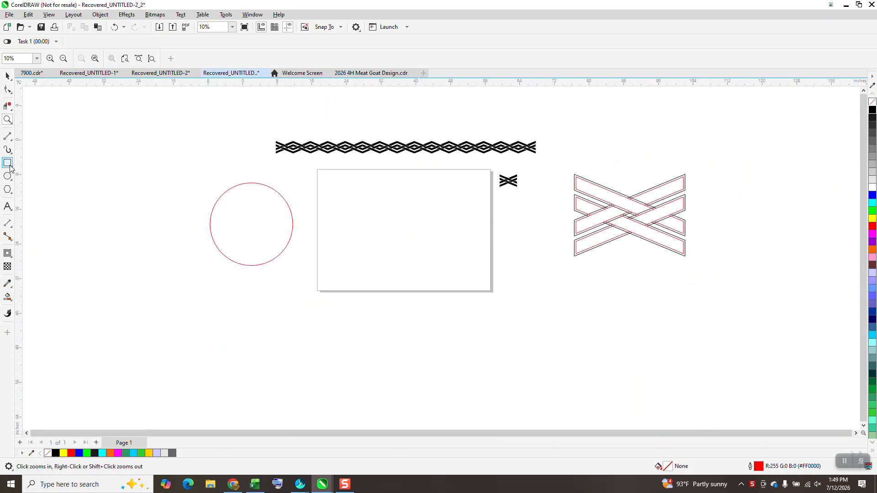
pyautogui.moveTo(353, 182); pyautogui.dragTo(479, 192)
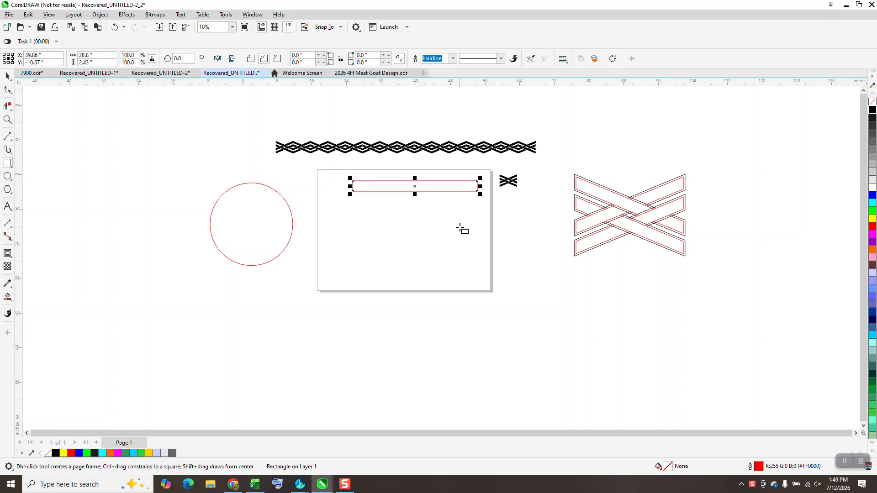
pyautogui.press('p')
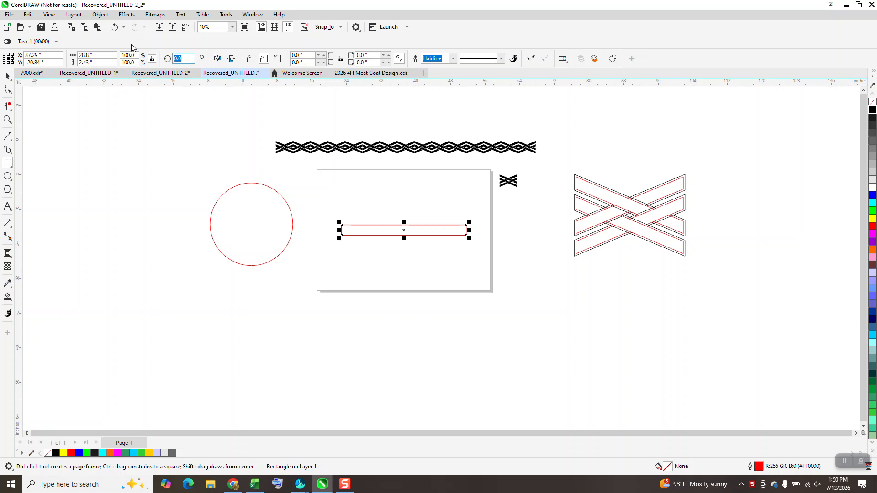
pyautogui.write('22.5')
pyautogui.press('Return')
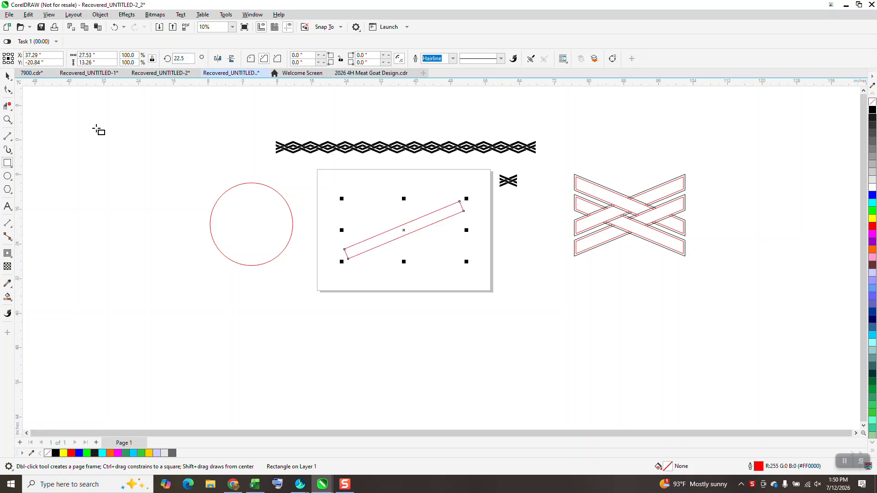
# Draw vertical lines about 7.5 and 7.3 inches long through the rotated rectangle, from its lowest and highest corners
pyautogui.press('z')
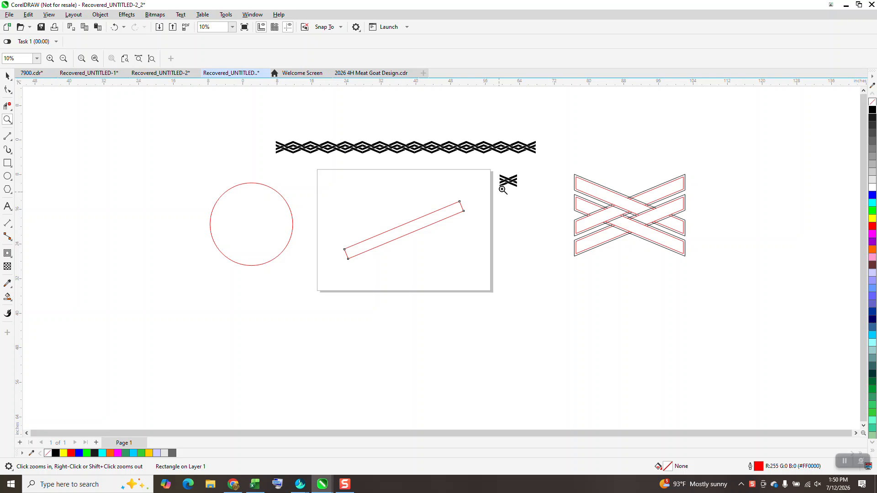
pyautogui.moveTo(490, 171); pyautogui.dragTo(548, 201)
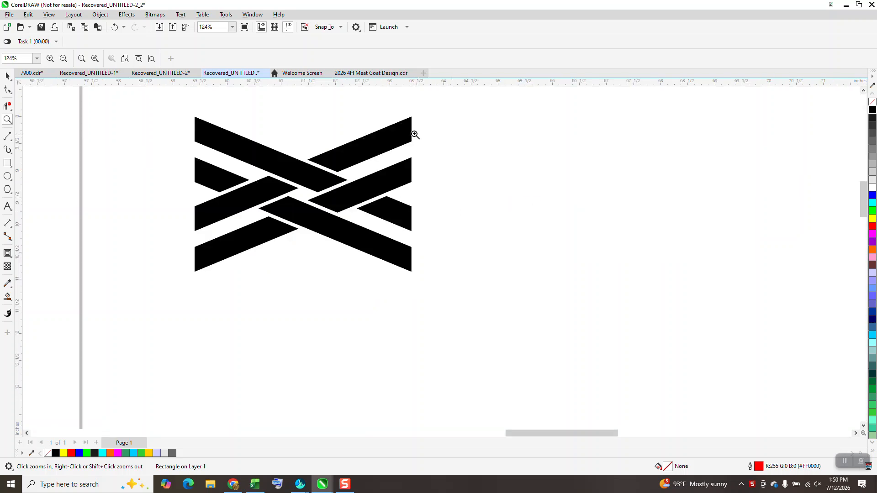
pyautogui.scroll(-5, 415, 123)
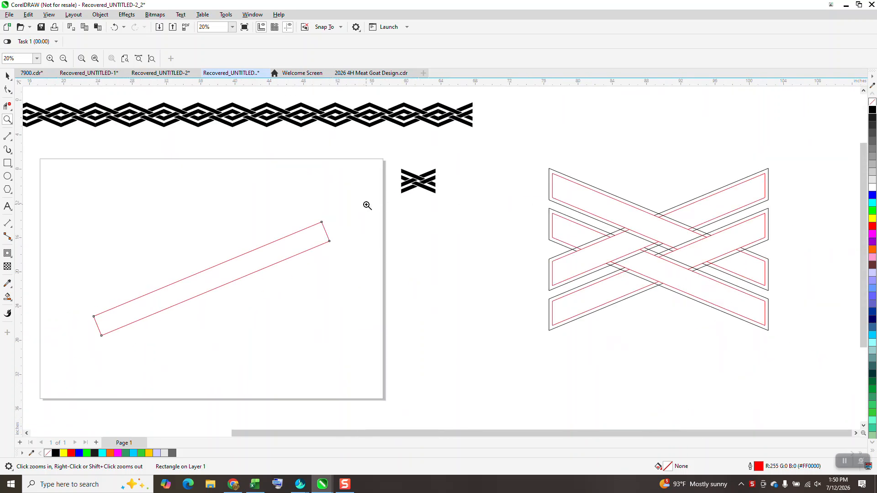
pyautogui.click(14, 143)
pyautogui.click(32, 149)
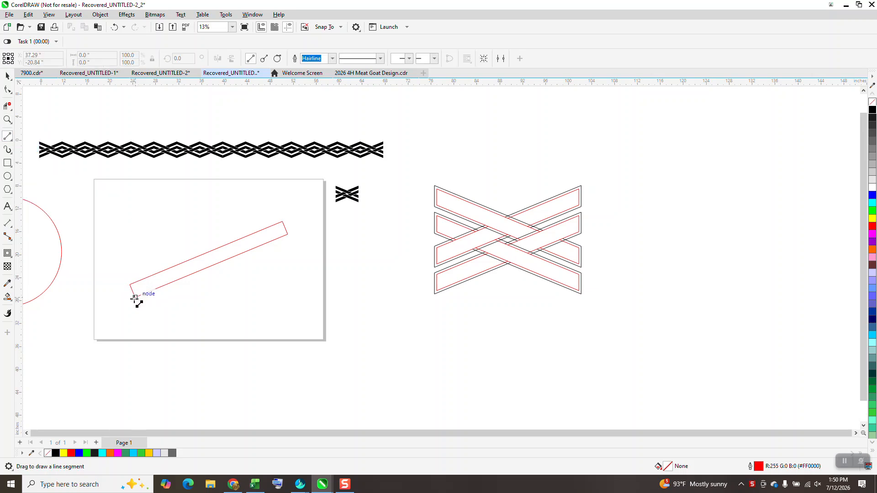
pyautogui.moveTo(136, 297); pyautogui.dragTo(135, 254)
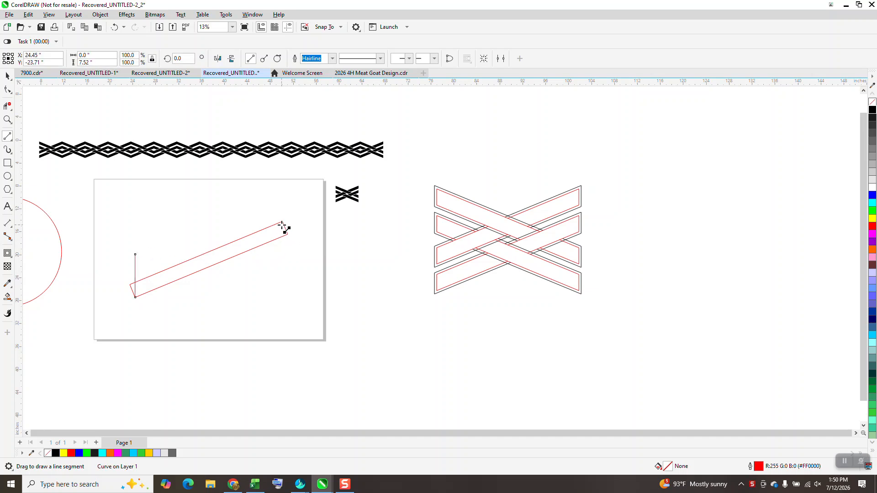
pyautogui.moveTo(279, 215); pyautogui.dragTo(278, 267)
pyautogui.press('Delete')
pyautogui.moveTo(284, 222); pyautogui.dragTo(283, 264)
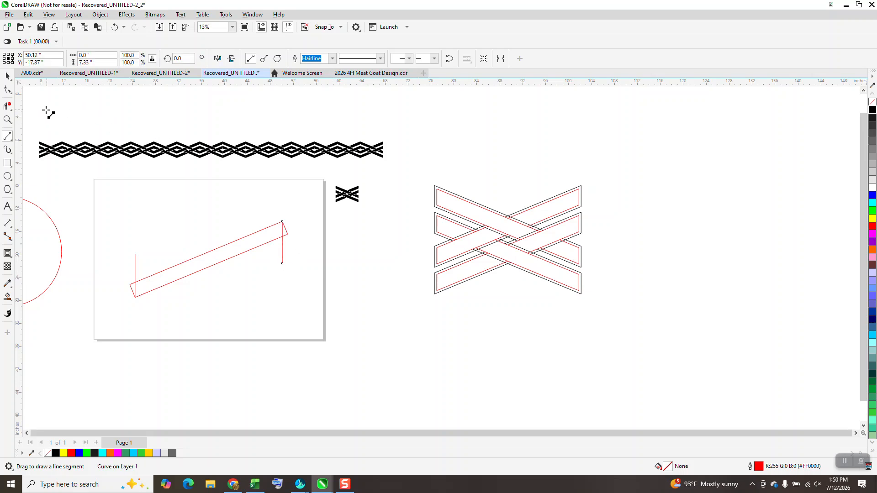
# Smart-fill the area of the rotated rectangle between the two vertical lines with black and no outline
pyautogui.click(8, 120)
pyautogui.moveTo(265, 211); pyautogui.dragTo(302, 241)
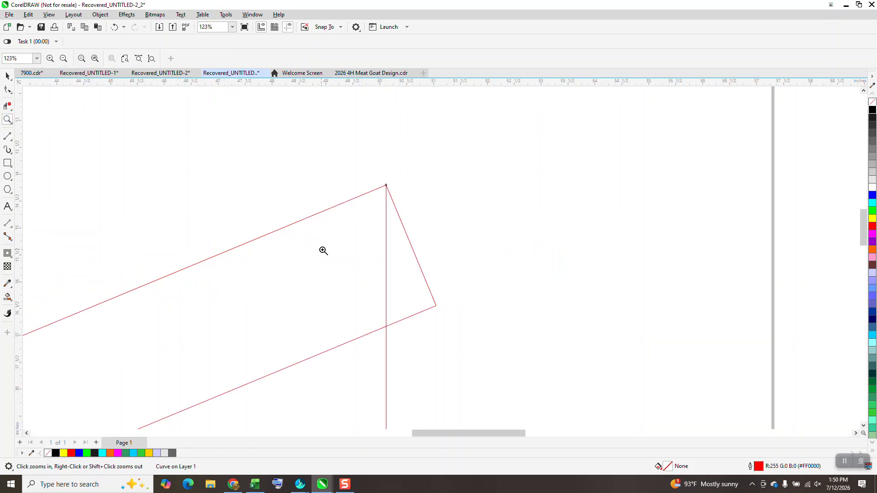
pyautogui.scroll(-5, 405, 166)
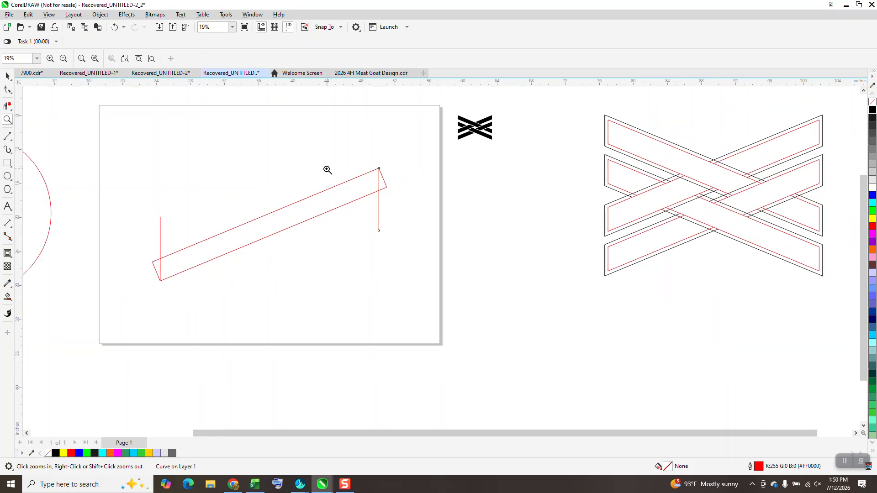
pyautogui.moveTo(156, 275); pyautogui.dragTo(168, 295)
pyautogui.scroll(-3, 213, 299)
pyautogui.scroll(-2, 166, 250)
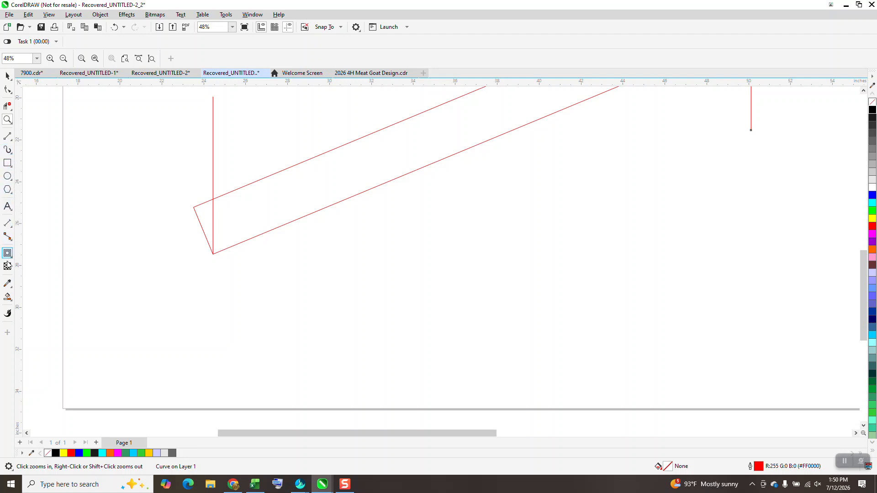
pyautogui.click(8, 297)
pyautogui.click(242, 224)
pyautogui.scroll(-2, 169, 235)
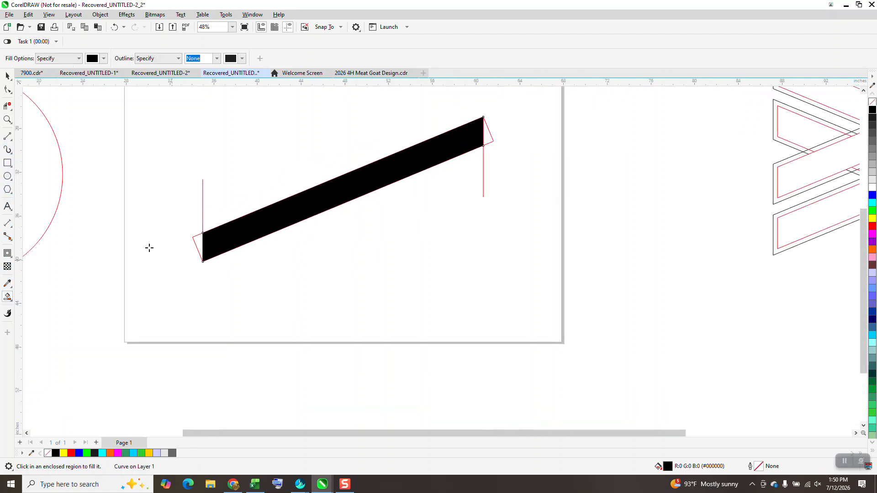
# Move the black bar below the construction outlines, then delete the original rectangle and both vertical lines
pyautogui.click(8, 76)
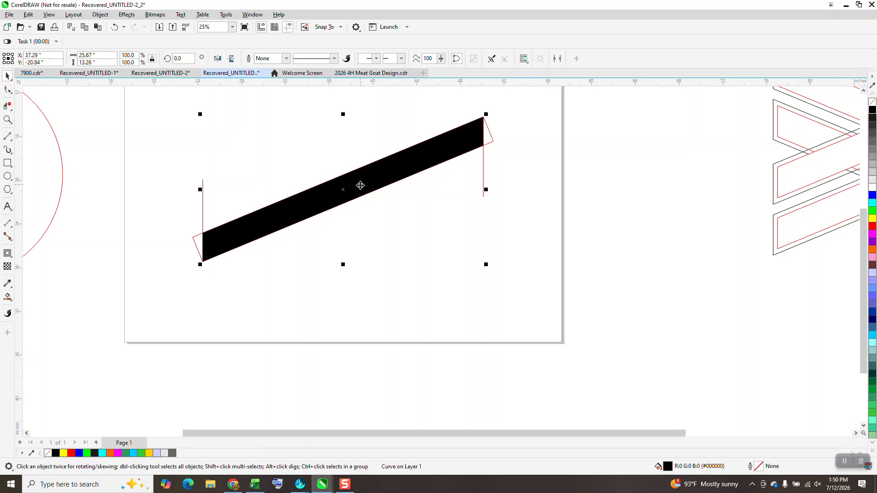
pyautogui.moveTo(361, 185); pyautogui.dragTo(349, 283)
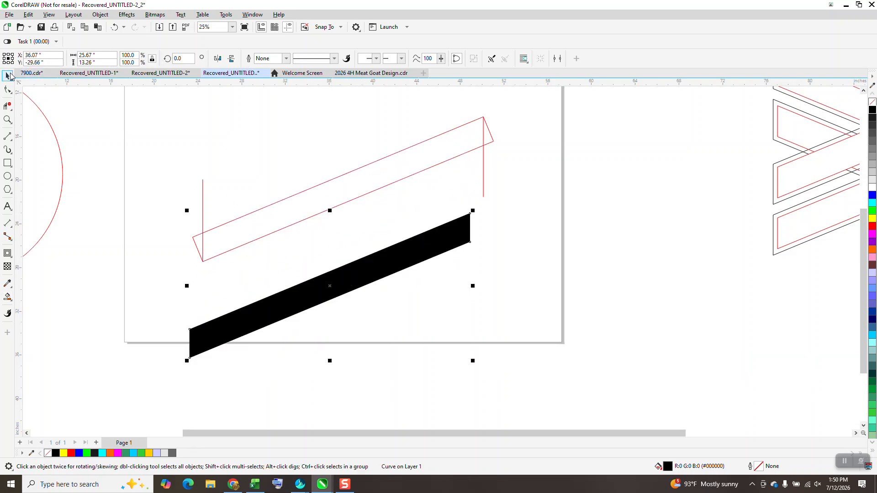
pyautogui.moveTo(160, 108); pyautogui.dragTo(550, 248)
pyautogui.press('Delete')
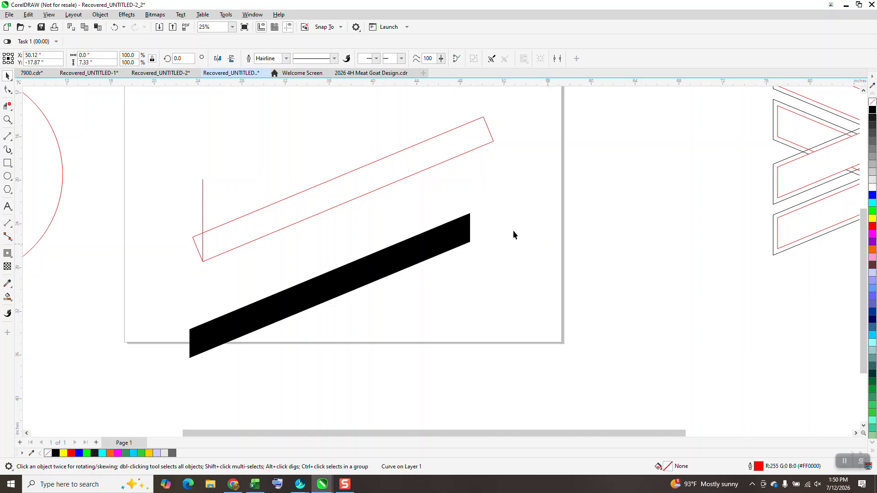
pyautogui.click(383, 188)
pyautogui.press('Delete')
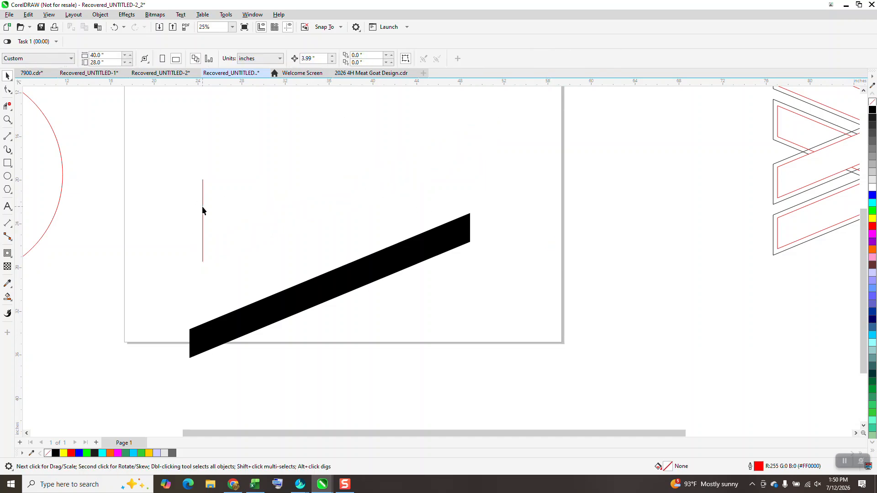
pyautogui.click(203, 206)
pyautogui.press('Delete')
# Move the slanted bar back up onto the page and replace its black fill with a black outline
pyautogui.moveTo(367, 257); pyautogui.dragTo(407, 137)
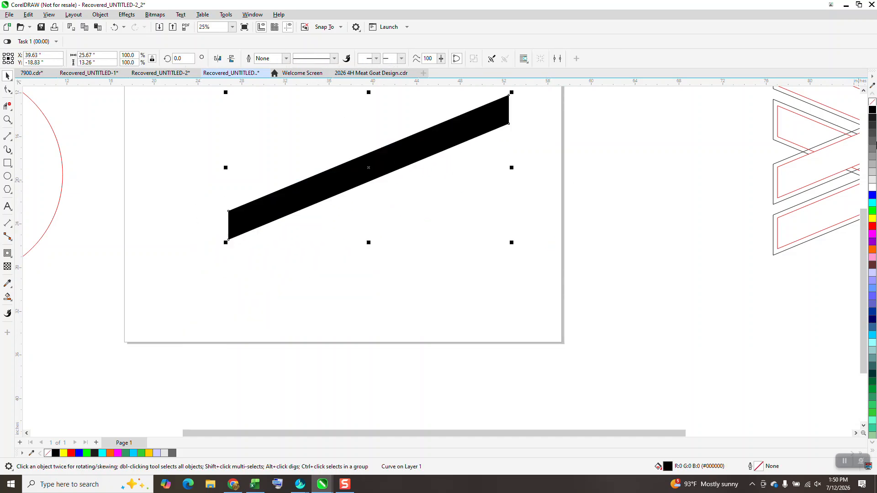
pyautogui.click(872, 103)
pyautogui.rightClick(872, 111)
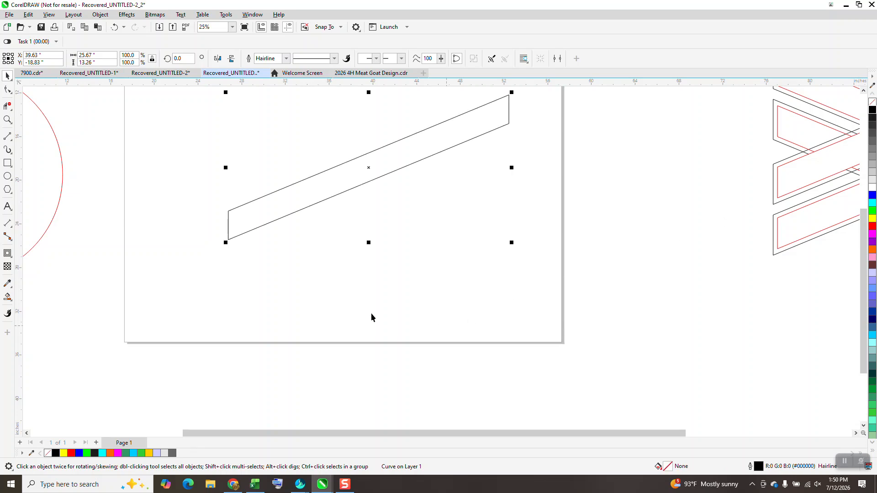
# Apply a one-step inside contour to the bar with a 0.39 inch offset and a red outline
pyautogui.click(127, 14)
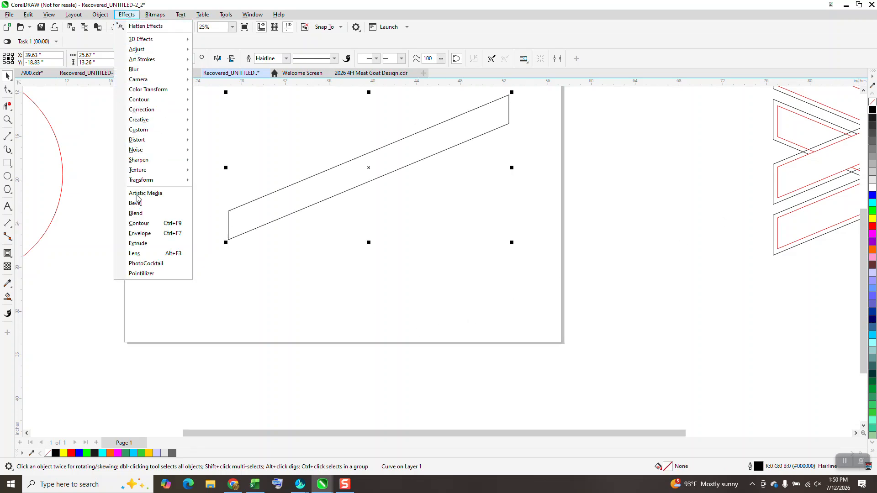
pyautogui.click(147, 225)
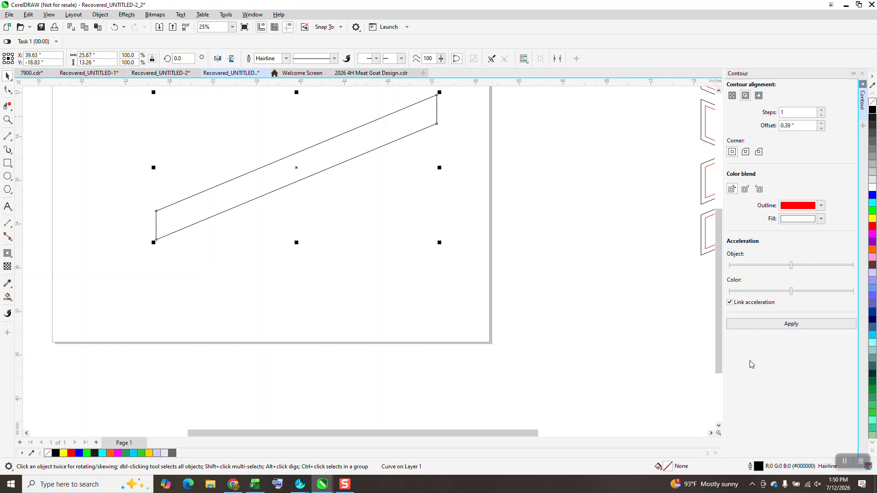
pyautogui.click(792, 328)
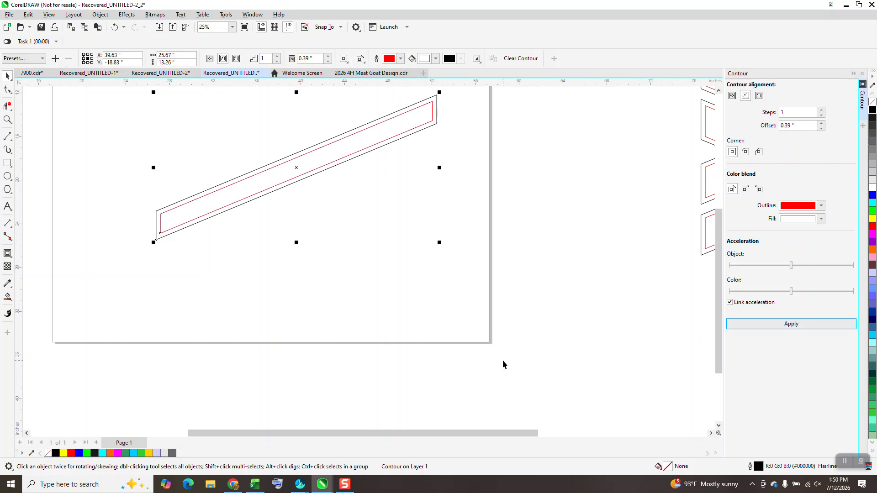
# Break the contour apart and place a copy of the double-outlined bar directly below the original
pyautogui.scroll(-1, 477, 377)
pyautogui.click(100, 14)
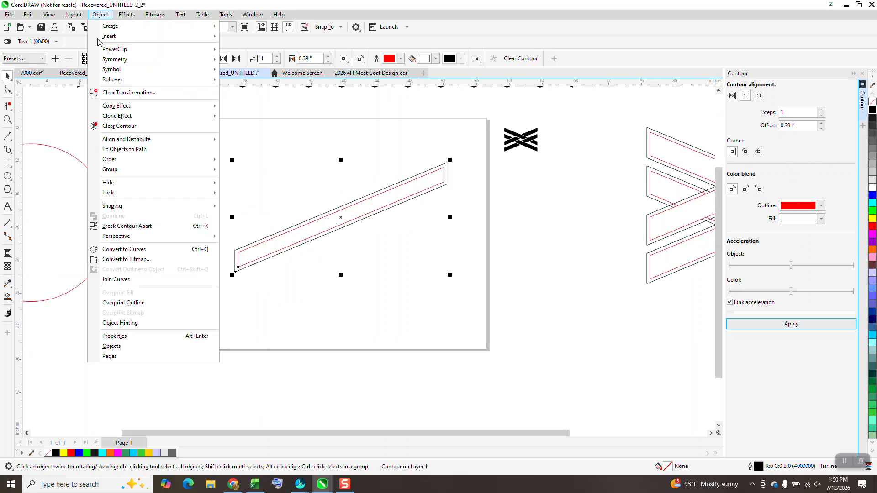
pyautogui.click(136, 229)
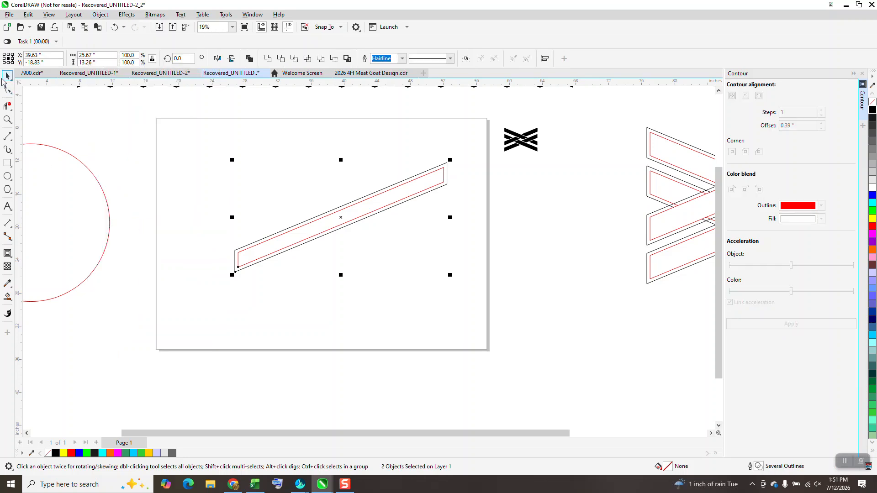
pyautogui.moveTo(341, 218); pyautogui.dragTo(323, 211)
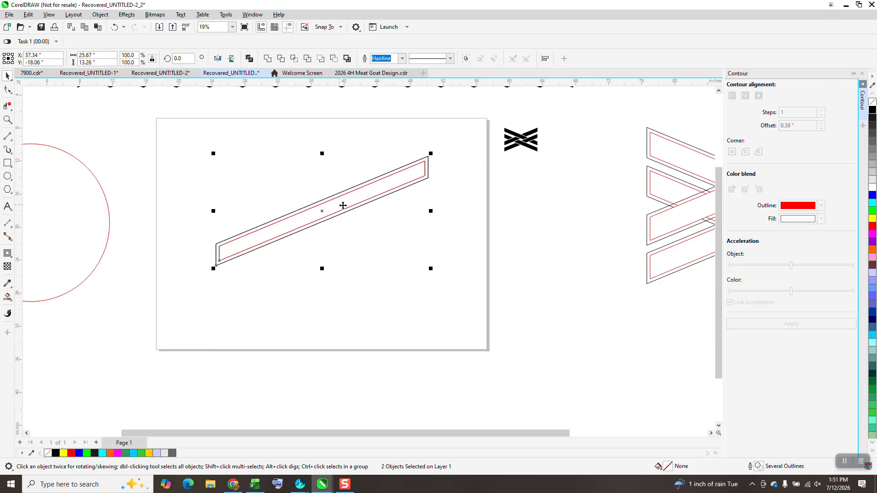
pyautogui.moveTo(321, 210); pyautogui.dragTo(323, 244)
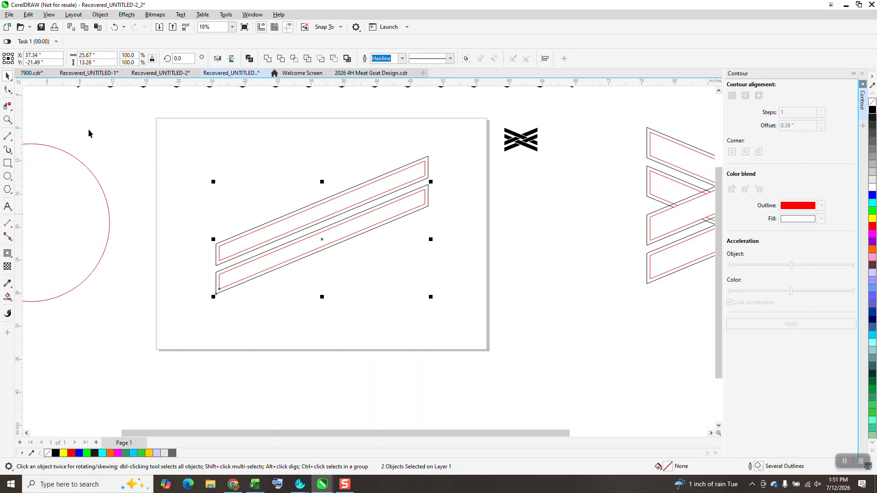
# Group the two double-outlined bars and overlay a horizontally mirrored copy to form a crossing pattern
pyautogui.click(8, 119)
pyautogui.moveTo(215, 172); pyautogui.dragTo(480, 289)
pyautogui.scroll(-3, 486, 243)
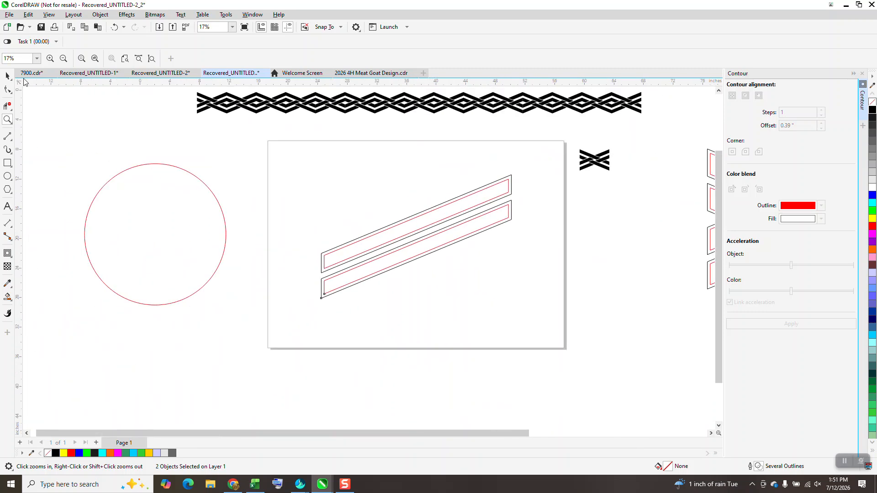
pyautogui.click(7, 77)
pyautogui.moveTo(287, 146); pyautogui.dragTo(531, 292)
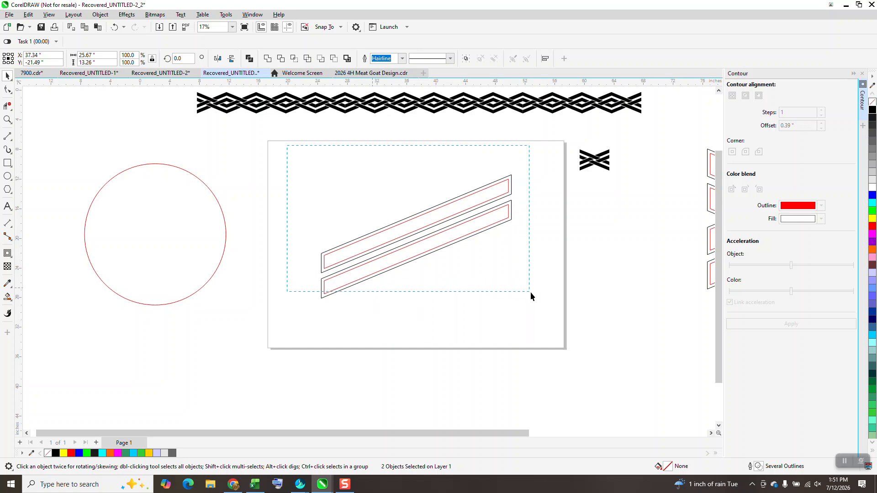
pyautogui.hotkey('ctrl', 'g')
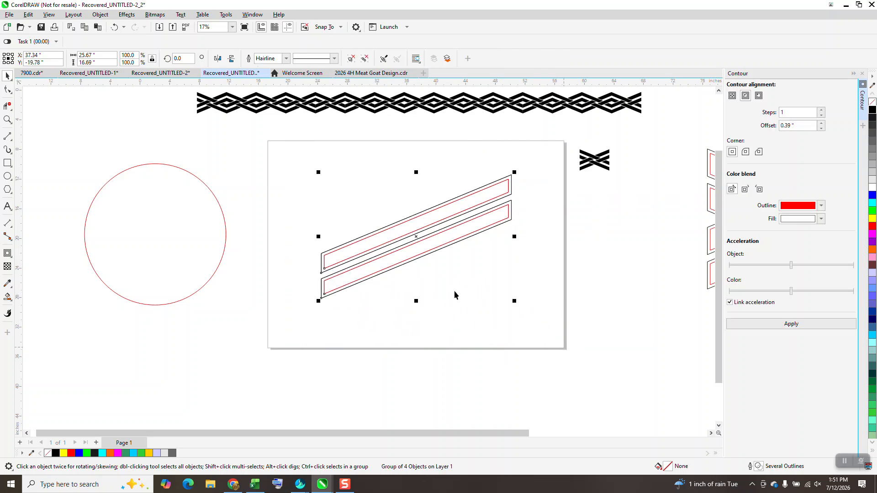
pyautogui.click(218, 58)
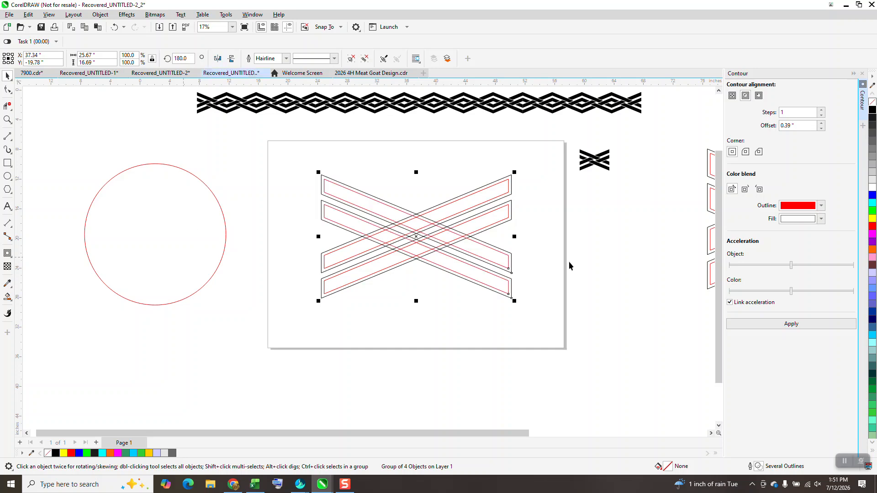
pyautogui.click(862, 75)
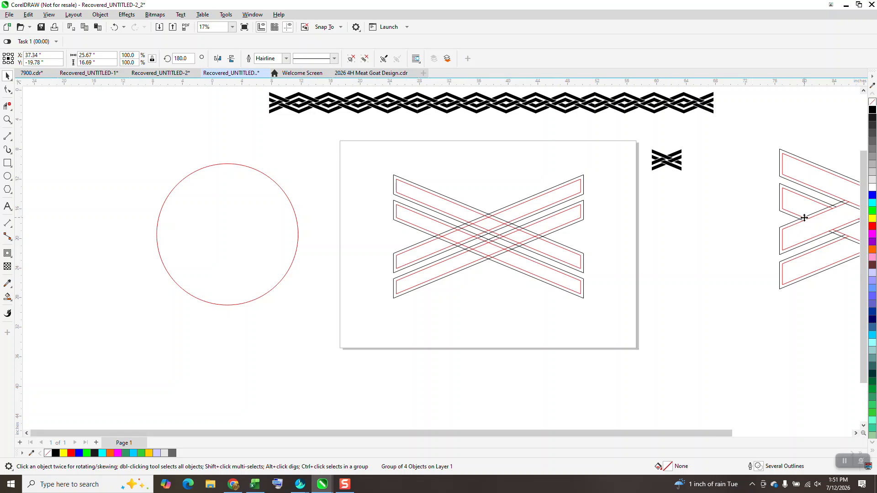
pyautogui.click(807, 220)
pyautogui.moveTo(804, 220); pyautogui.dragTo(701, 280)
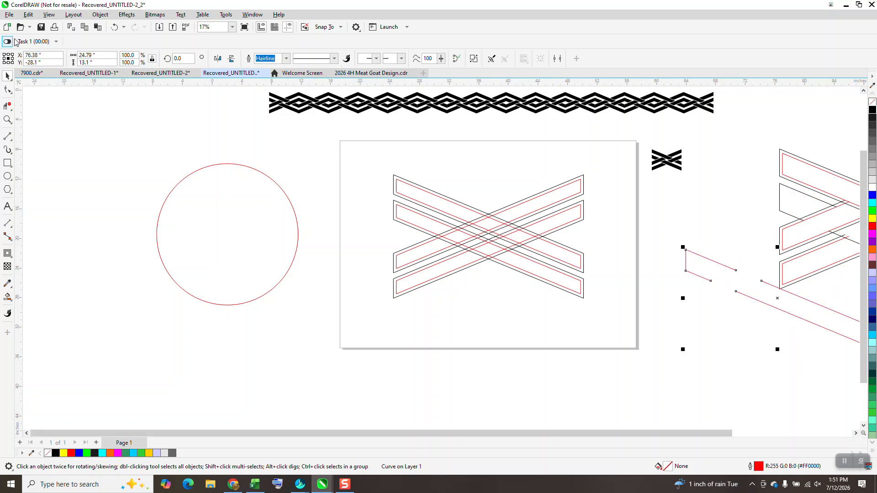
pyautogui.click(115, 26)
# Move the finished woven outline reference from the far right to beside the crossing bars on the page
pyautogui.scroll(-1, 293, 221)
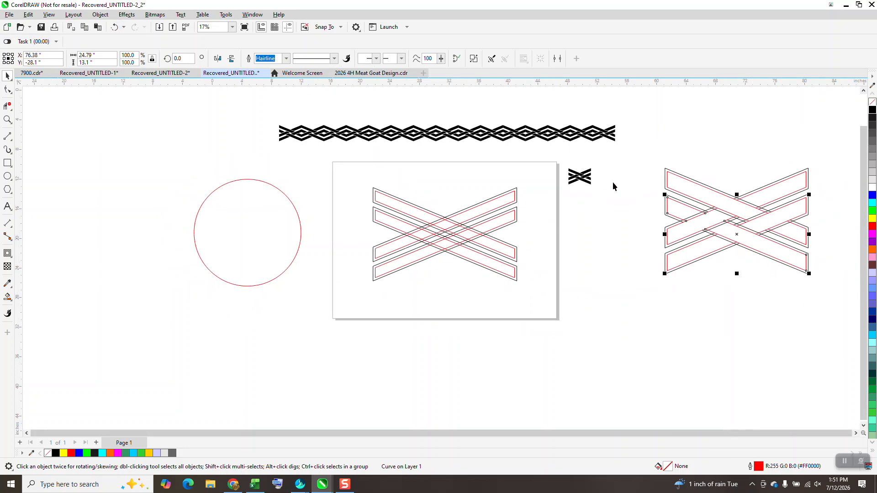
pyautogui.moveTo(637, 154); pyautogui.dragTo(849, 313)
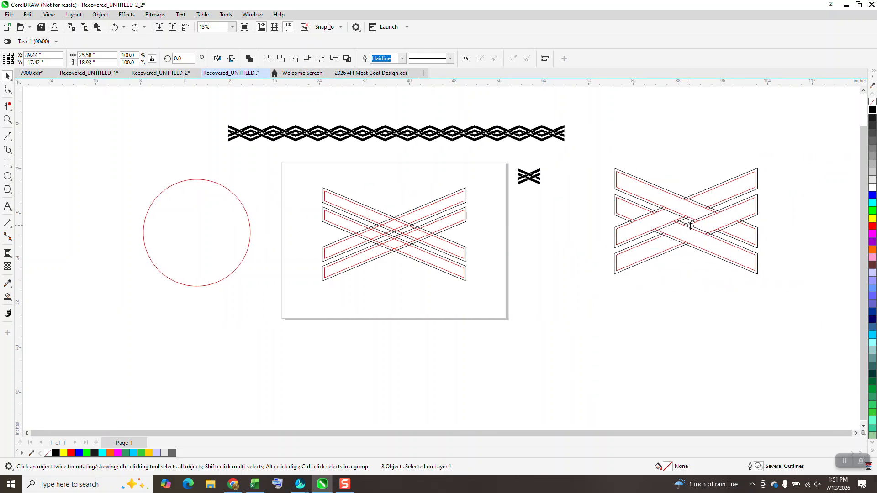
pyautogui.moveTo(687, 226); pyautogui.dragTo(555, 274)
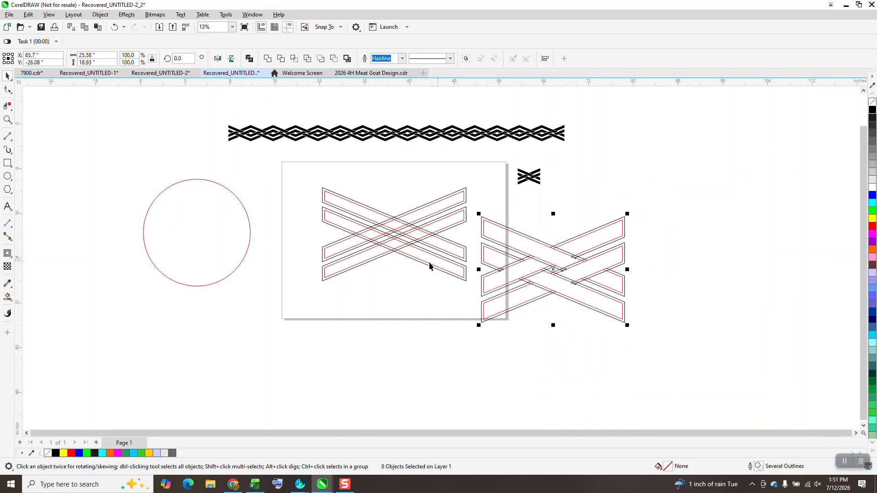
# Trim the overlapping line segments at the bar crossings with Virtual Segment Delete so the bands weave over and under like the reference
pyautogui.click(7, 119)
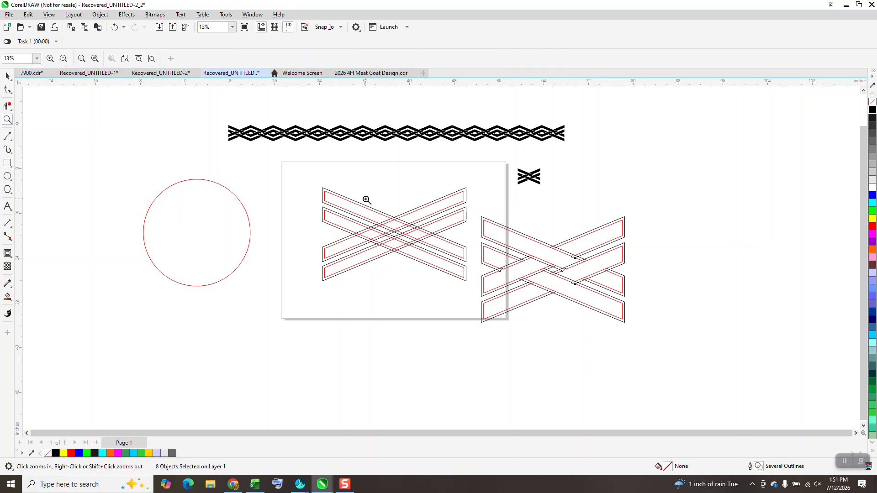
pyautogui.scroll(2, 614, 346)
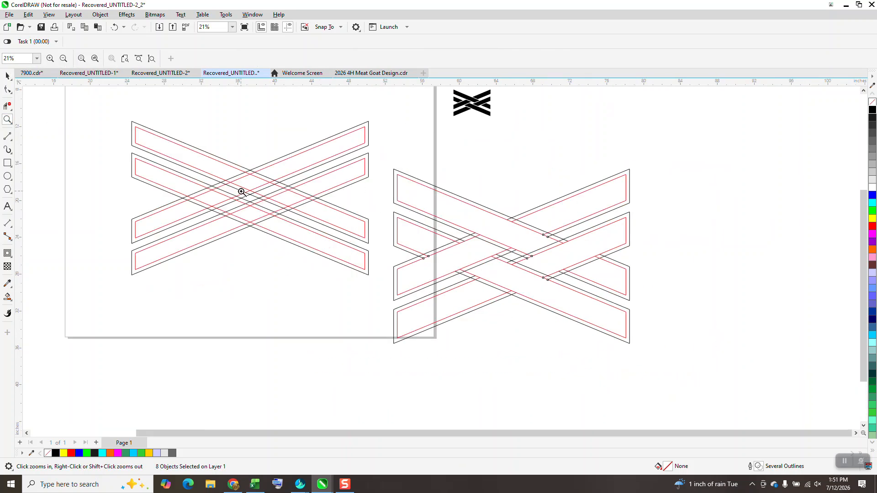
pyautogui.click(6, 105)
pyautogui.click(56, 126)
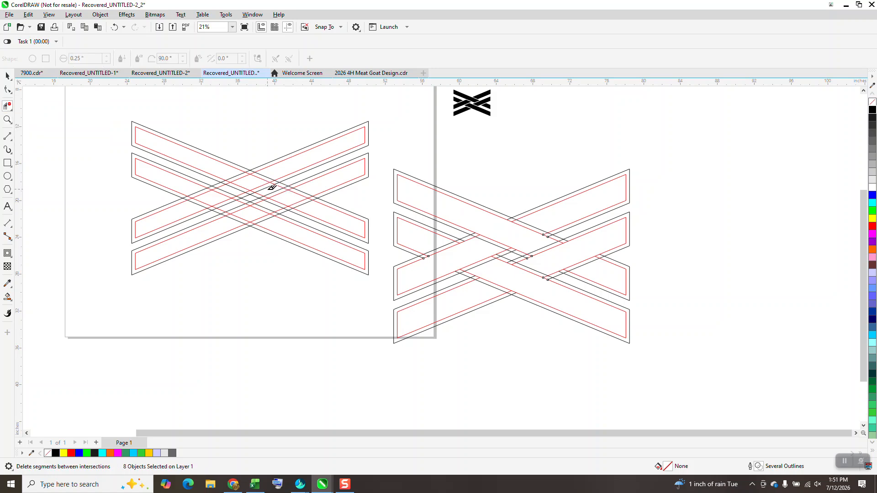
pyautogui.moveTo(269, 189); pyautogui.dragTo(233, 170)
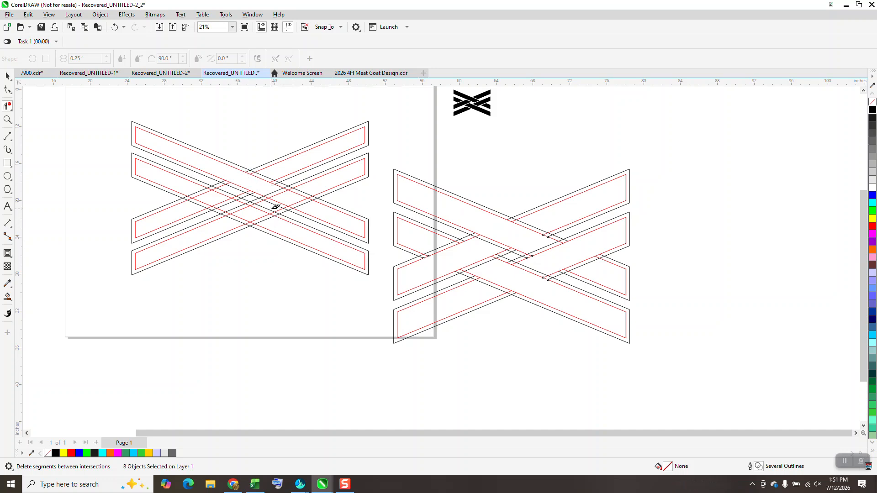
pyautogui.moveTo(274, 206); pyautogui.dragTo(310, 188)
pyautogui.moveTo(229, 207); pyautogui.dragTo(279, 223)
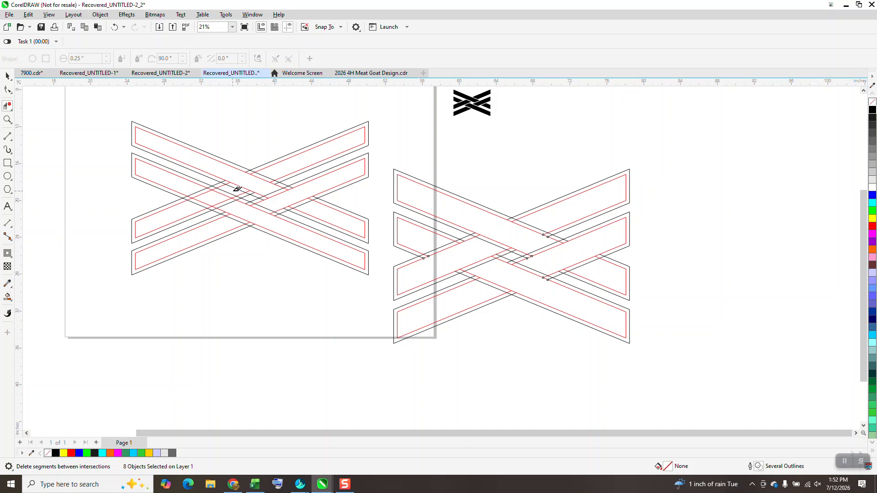
pyautogui.moveTo(212, 200); pyautogui.dragTo(199, 209)
# Move the woven outline reference back off the page to the right and group the trimmed crossing bars
pyautogui.scroll(-2, 300, 315)
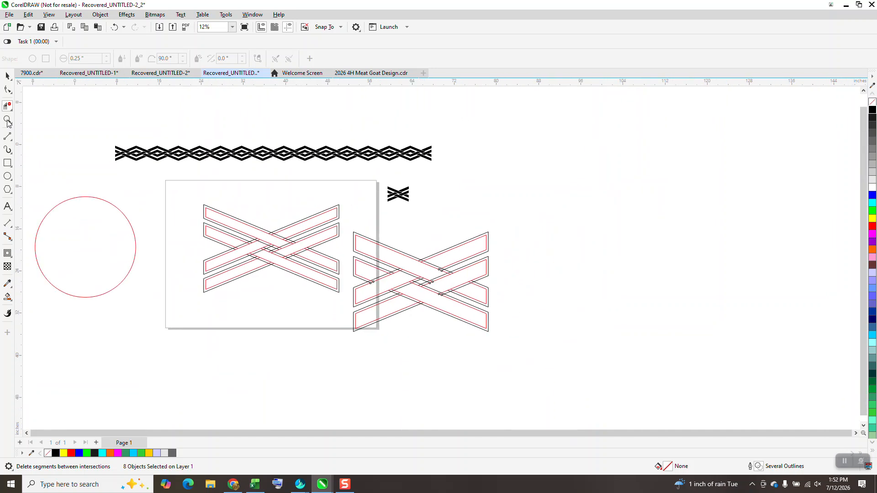
pyautogui.click(8, 75)
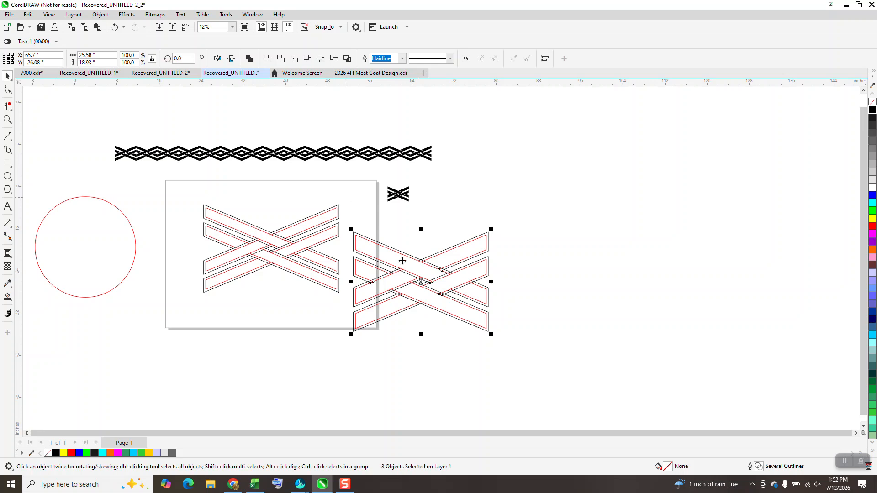
pyautogui.moveTo(421, 285); pyautogui.dragTo(546, 259)
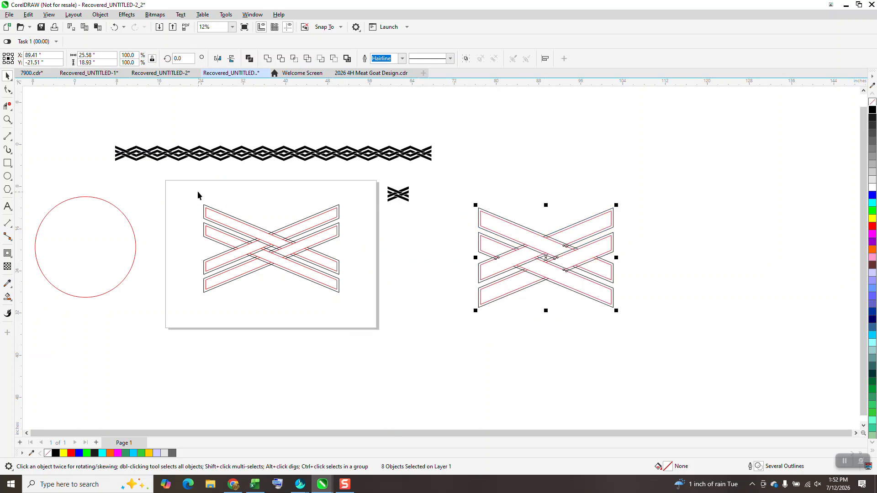
pyautogui.moveTo(194, 188); pyautogui.dragTo(370, 342)
pyautogui.hotkey('ctrl', 'g')
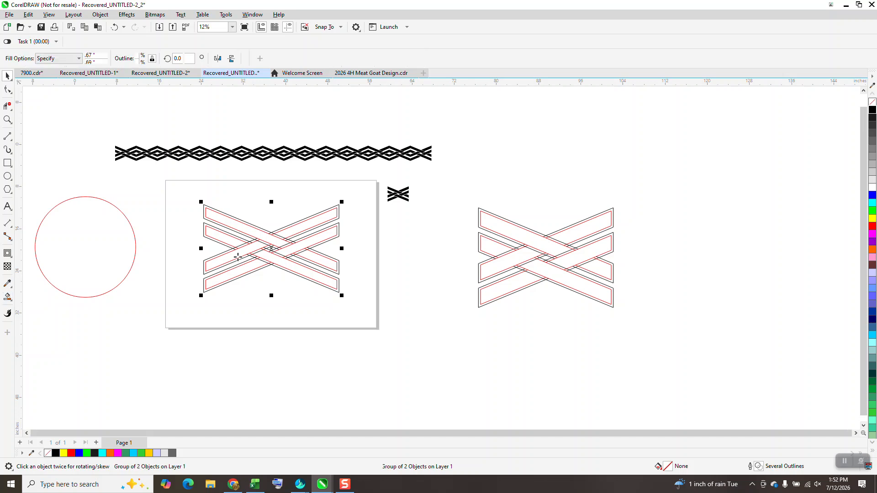
# Fill every inner band section of the woven crossing with solid black and no outline using Smart Fill
pyautogui.click(7, 297)
pyautogui.click(238, 236)
pyautogui.click(231, 241)
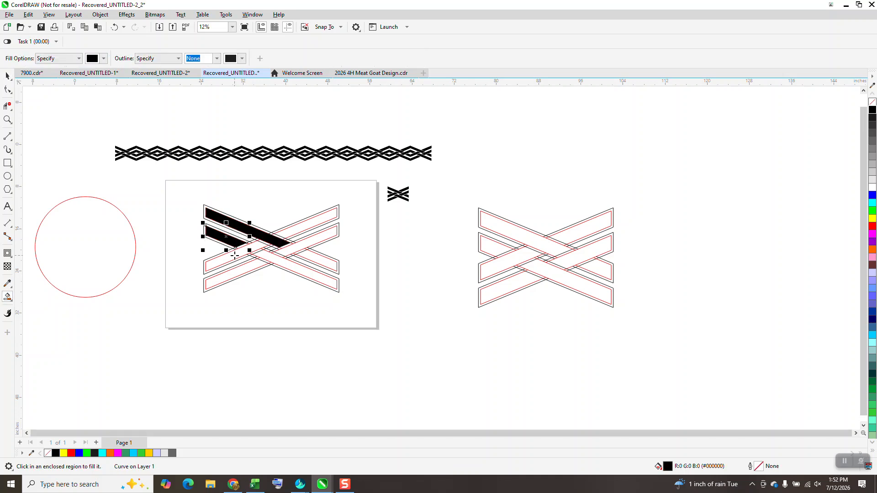
pyautogui.click(235, 255)
pyautogui.click(246, 265)
pyautogui.click(300, 270)
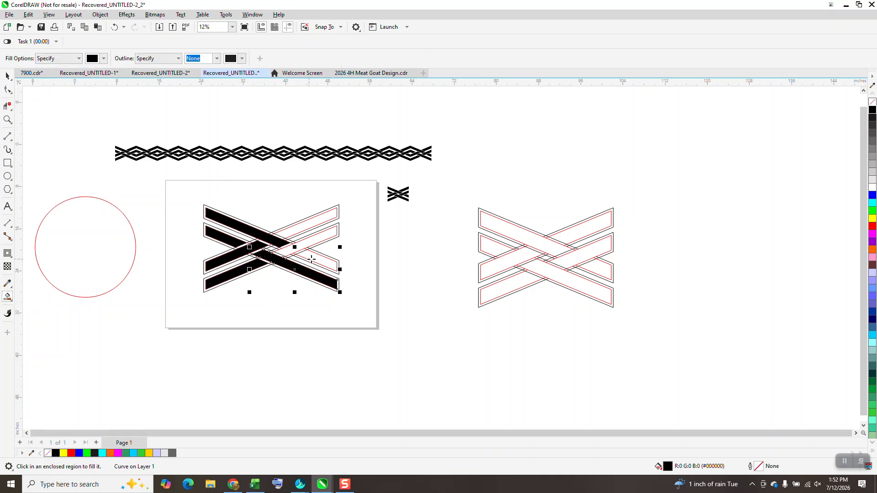
pyautogui.click(316, 235)
pyautogui.click(316, 225)
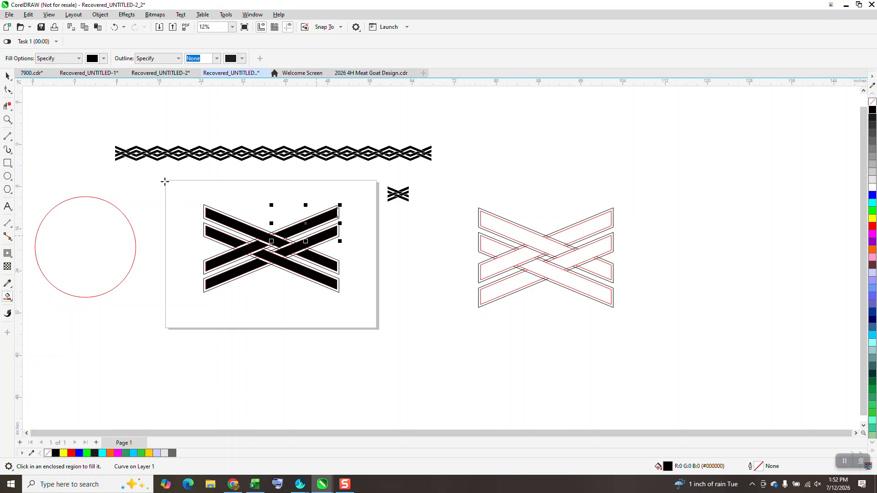
# Shift the grouped line outlines horizontally off the page, past the woven outline reference, leaving the black fills in place
pyautogui.click(8, 76)
pyautogui.click(405, 211)
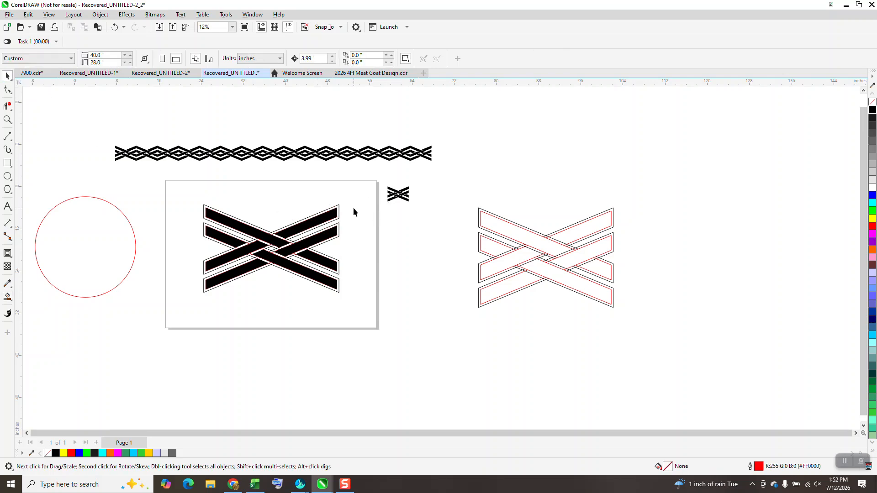
pyautogui.click(339, 206)
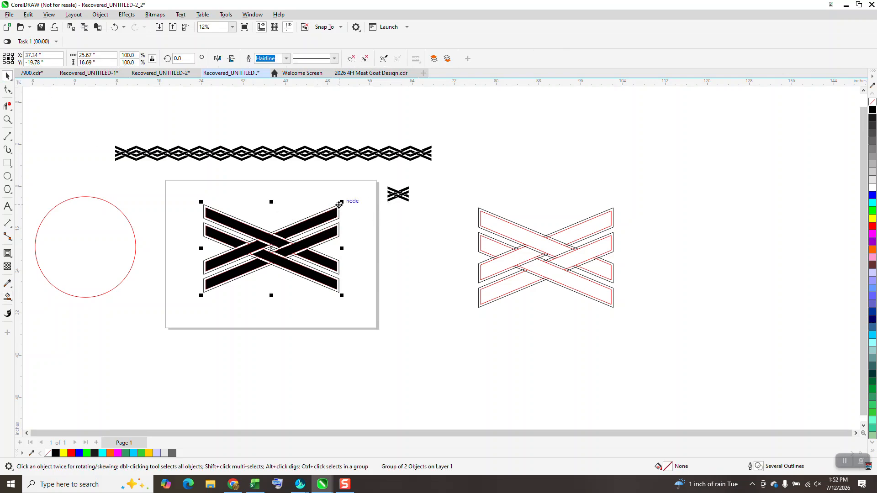
pyautogui.press('Right')
pyautogui.press('Right')
pyautogui.press('Right')
pyautogui.press('Right')
pyautogui.press('Right')
pyautogui.press('Right')
pyautogui.press('Right')
pyautogui.press('Right')
pyautogui.press('Right')
pyautogui.press('Right')
pyautogui.press('Right')
pyautogui.press('Right')
pyautogui.press('Right')
pyautogui.press('Right')
pyautogui.press('Right')
pyautogui.press('Right')
pyautogui.press('Right')
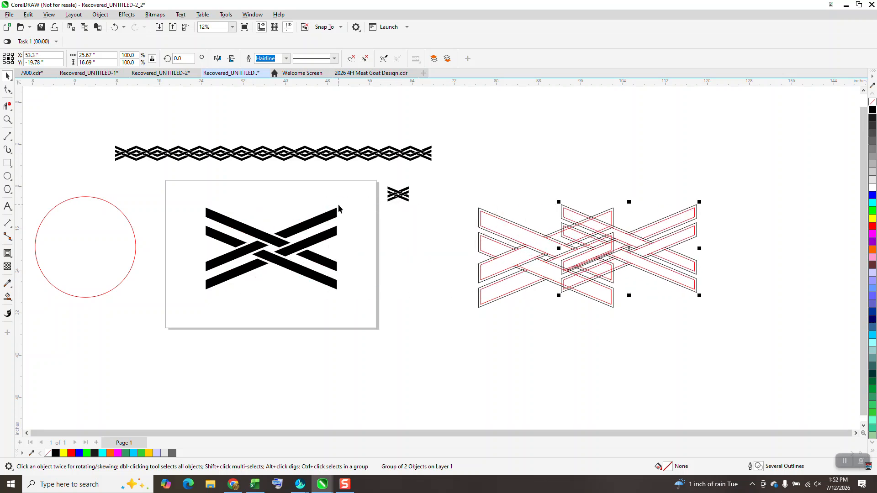
pyautogui.press('Right')
pyautogui.press('Right')
pyautogui.press('Right')
pyautogui.press('Right')
pyautogui.press('Right')
# Move the existing woven border strip and the small black motif away from the page to the far upper right
pyautogui.moveTo(193, 196); pyautogui.dragTo(395, 323)
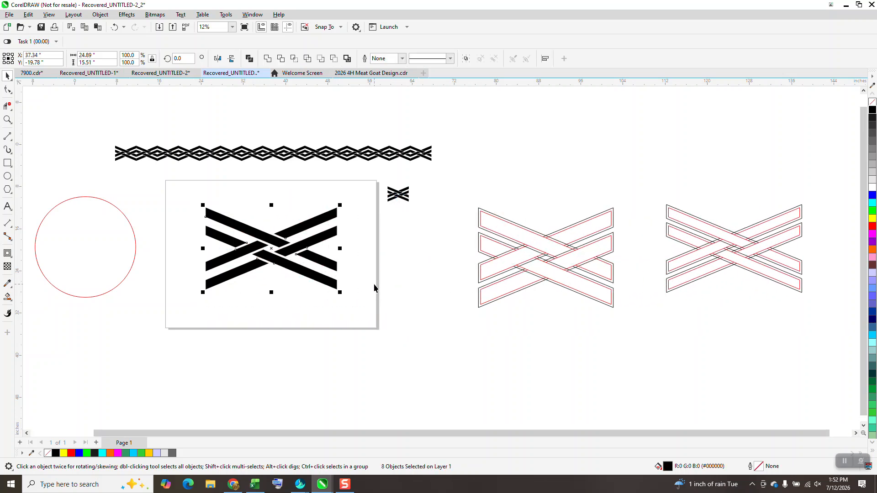
pyautogui.scroll(-1, 374, 284)
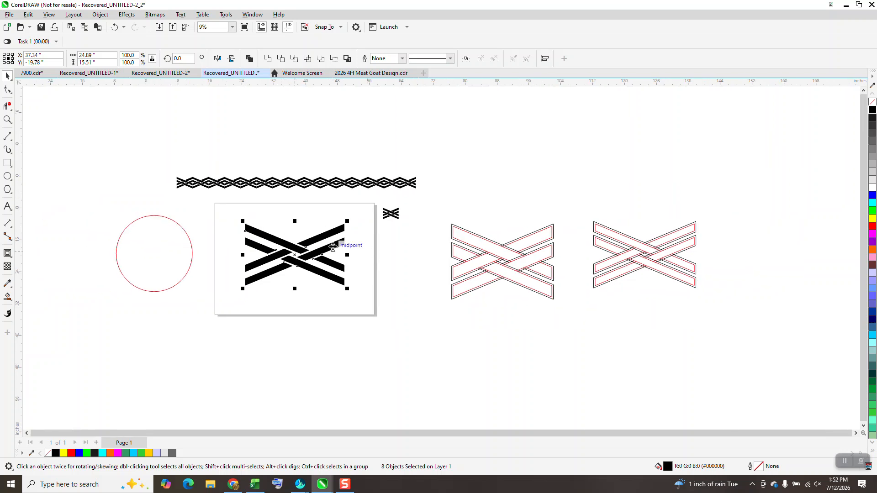
pyautogui.moveTo(163, 160); pyautogui.dragTo(380, 177)
pyautogui.moveTo(431, 195); pyautogui.dragTo(431, 194)
pyautogui.moveTo(364, 184); pyautogui.dragTo(763, 105)
pyautogui.moveTo(373, 199); pyautogui.dragTo(689, 132)
# Group the eight black band pieces and scale the motif proportionally to a width of 4 inches
pyautogui.moveTo(232, 207); pyautogui.dragTo(388, 338)
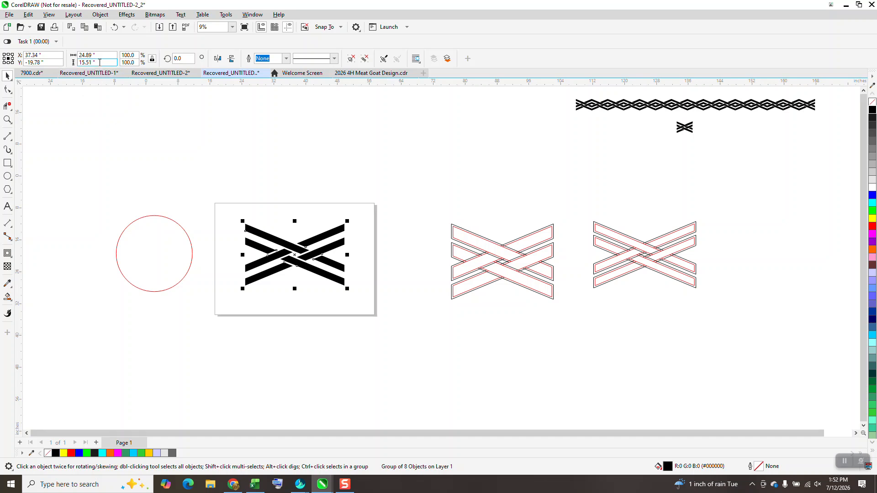
pyautogui.doubleClick(87, 55)
pyautogui.write('4')
pyautogui.press('Return')
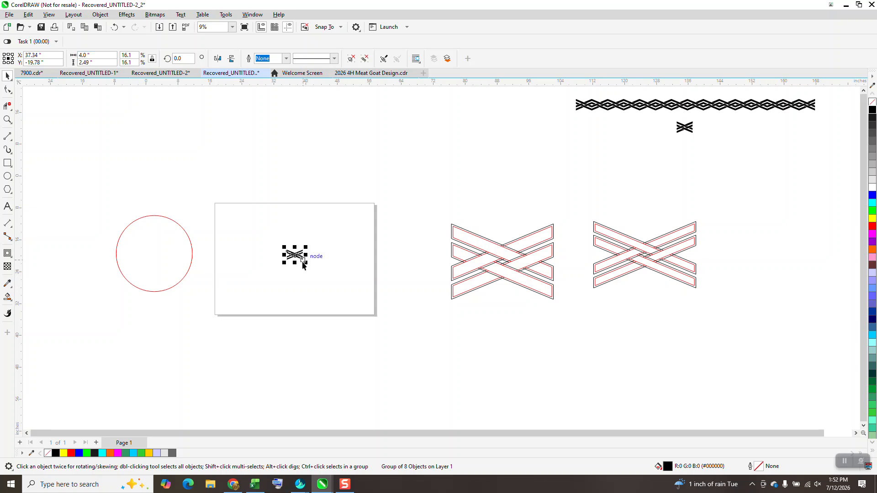
# Place the 4-inch black motif near the page's upper-left corner
pyautogui.moveTo(294, 255); pyautogui.dragTo(238, 218)
pyautogui.press('z')
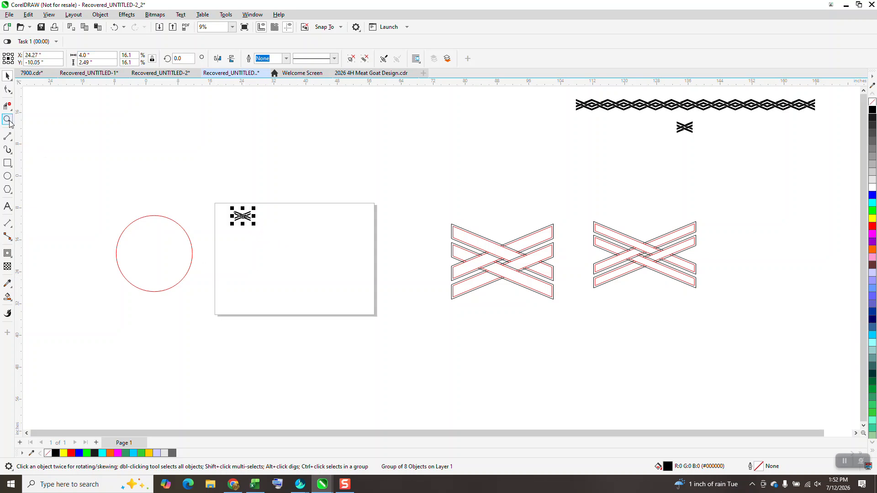
pyautogui.moveTo(287, 240); pyautogui.dragTo(363, 259)
pyautogui.click(8, 77)
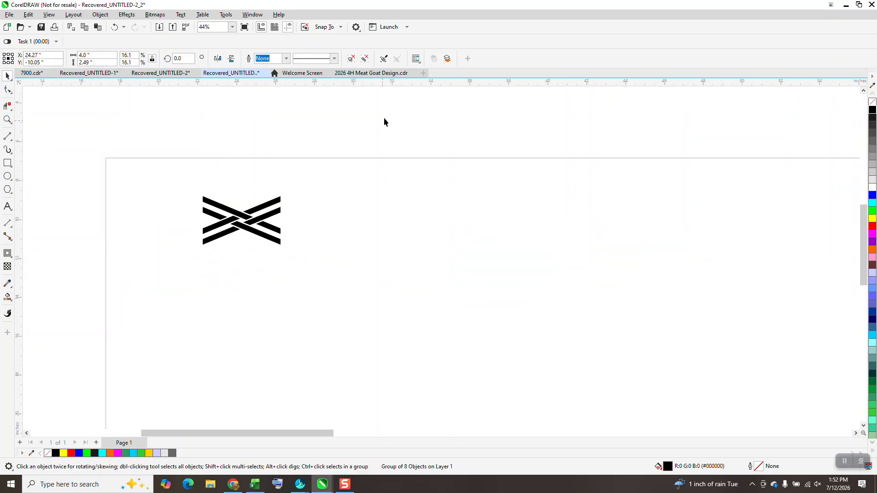
pyautogui.click(384, 117)
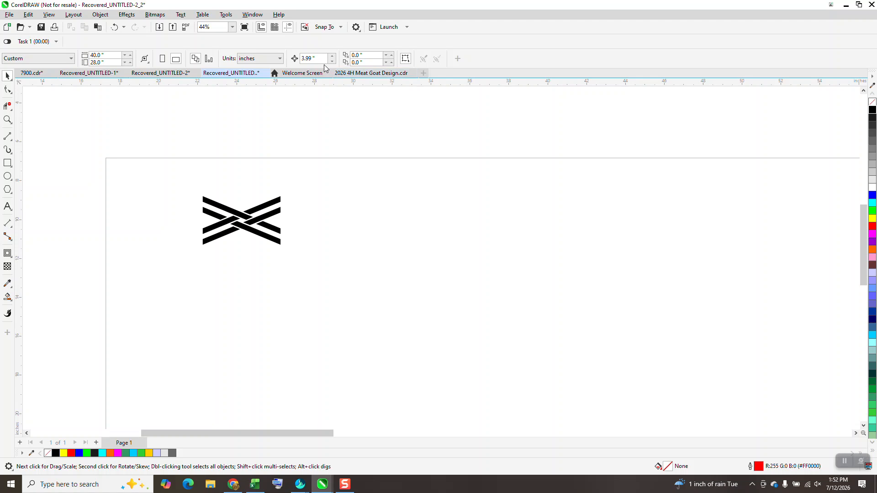
# Duplicate the motif 3.99 inches to the right and repeat until the woven strip contains 12 motifs
pyautogui.click(275, 204)
pyautogui.hotkey('ctrl', 'd')
pyautogui.press('Right')
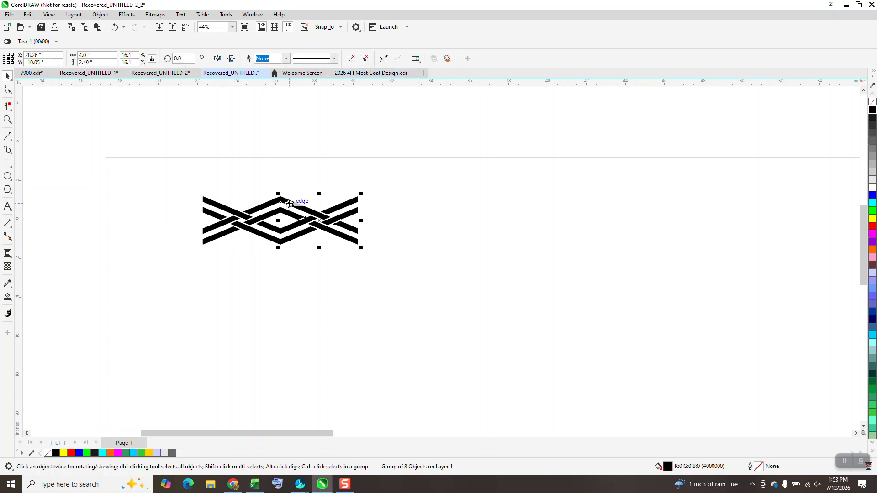
pyautogui.hotkey('ctrl', 'd')
pyautogui.hotkey('ctrl', 'd')
pyautogui.hotkey('ctrl', 'd')
pyautogui.hotkey('ctrl', 'd')
pyautogui.hotkey('ctrl', 'd')
pyautogui.hotkey('ctrl', 'd')
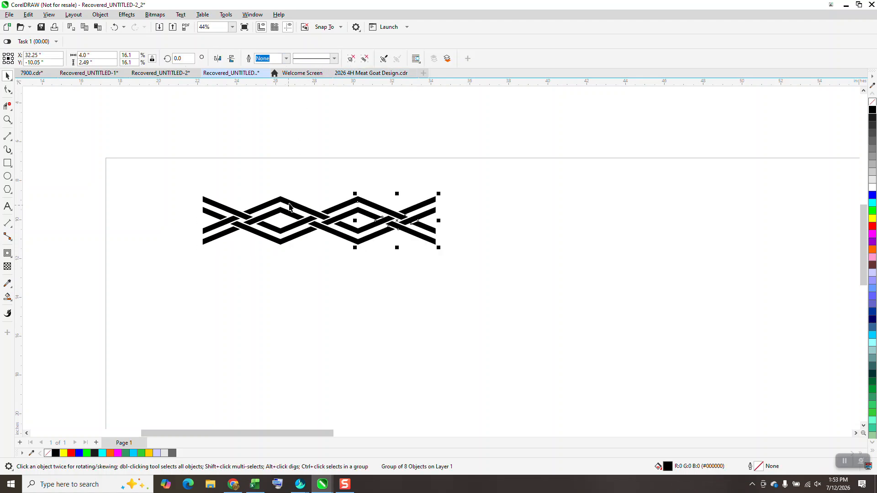
pyautogui.scroll(-1, 187, 168)
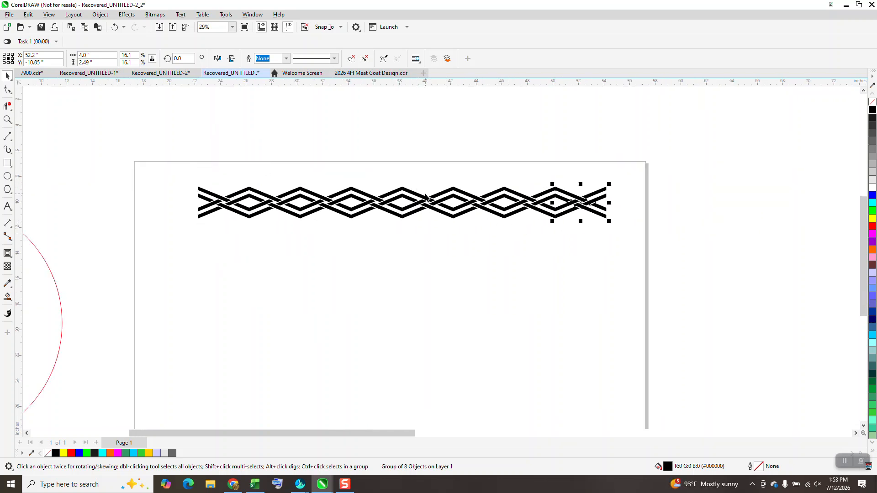
pyautogui.hotkey('ctrl', 'd')
pyautogui.hotkey('ctrl', 'd')
pyautogui.hotkey('ctrl', 'd')
pyautogui.hotkey('ctrl', 'd')
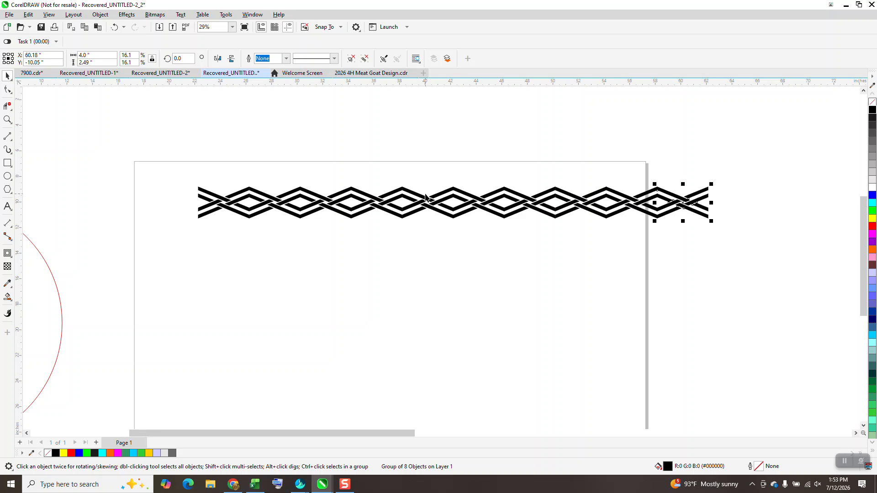
pyautogui.scroll(-1, 288, 183)
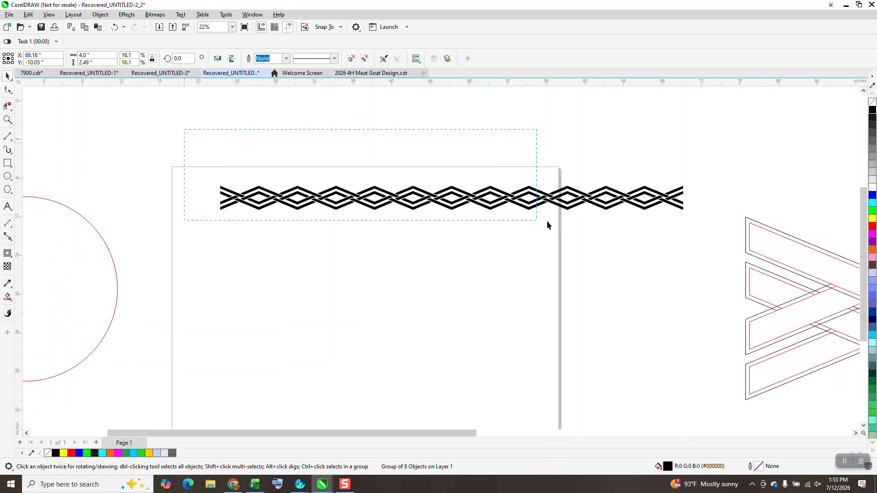
# Extend the strip from its last motif with five more duplicates at the same 3.99-inch spacing
pyautogui.moveTo(547, 221); pyautogui.dragTo(700, 245)
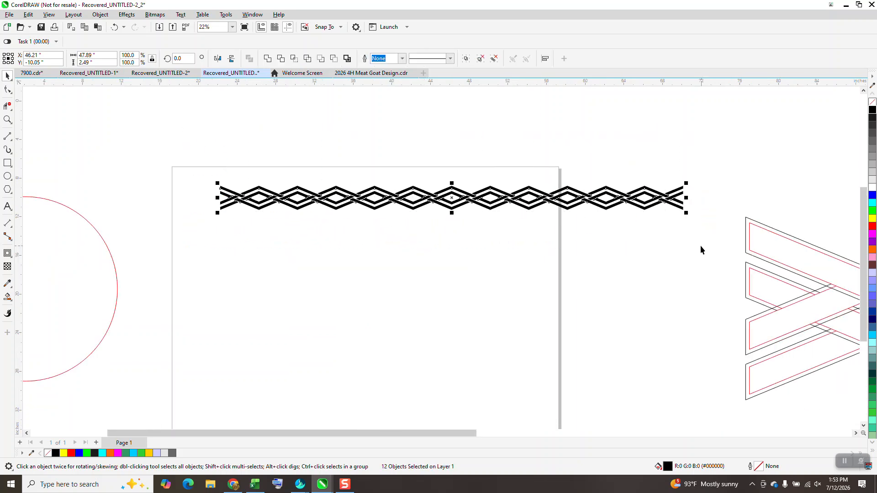
pyautogui.click(514, 128)
pyautogui.click(669, 199)
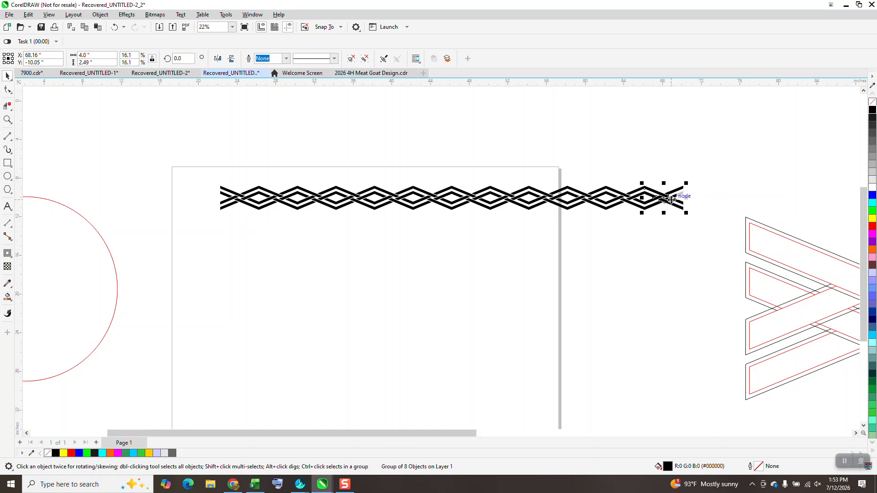
pyautogui.hotkey('ctrl', 'd')
pyautogui.hotkey('ctrl', 'd')
pyautogui.hotkey('ctrl', 'd')
pyautogui.hotkey('ctrl', 'd')
pyautogui.hotkey('ctrl', 'd')
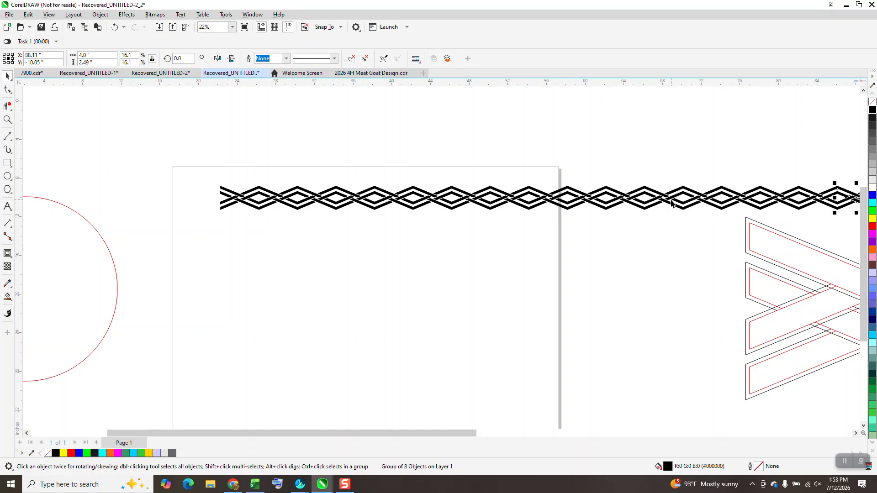
# Move the entire 17-motif woven strip up and to the left, above the page
pyautogui.scroll(-1, 548, 251)
pyautogui.moveTo(320, 182); pyautogui.dragTo(769, 240)
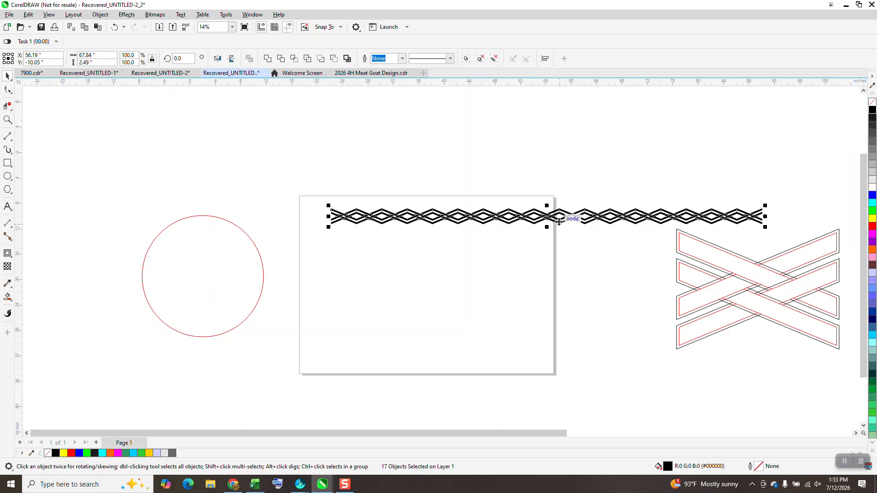
pyautogui.moveTo(559, 222); pyautogui.dragTo(558, 150)
pyautogui.click(643, 144)
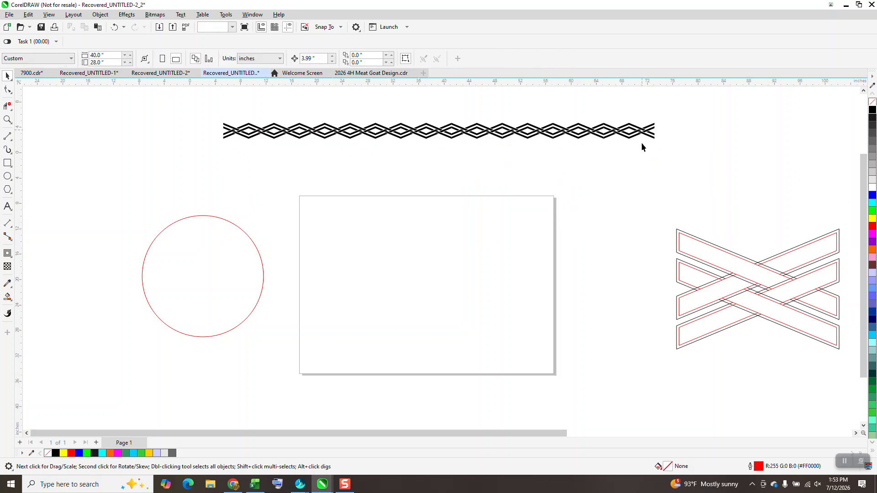
# Remove the last two motifs from the right end of the woven strip, placing both as spares below and to its right
pyautogui.moveTo(642, 134); pyautogui.dragTo(637, 190)
pyautogui.moveTo(185, 104); pyautogui.dragTo(675, 155)
pyautogui.click(616, 132)
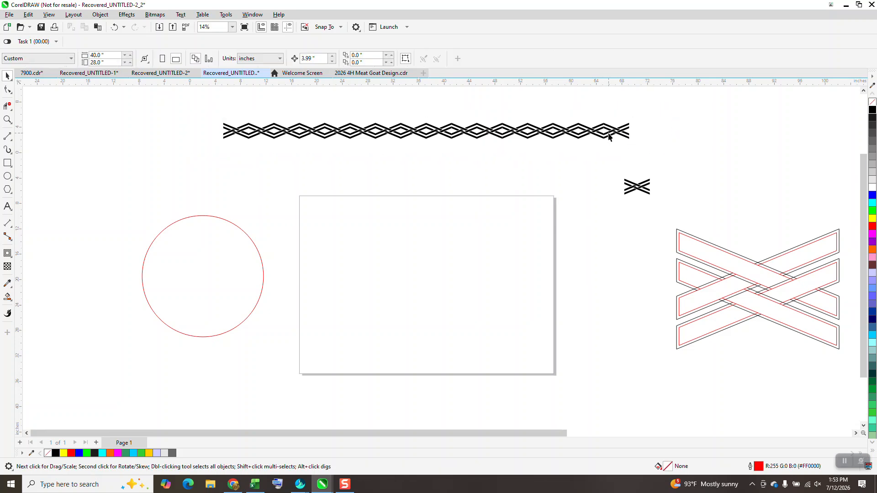
pyautogui.moveTo(617, 132); pyautogui.dragTo(701, 165)
# Set the remaining 15-motif strip's width to 60 inches and move the nearer spare motif up beside the other spare
pyautogui.moveTo(200, 100); pyautogui.dragTo(617, 162)
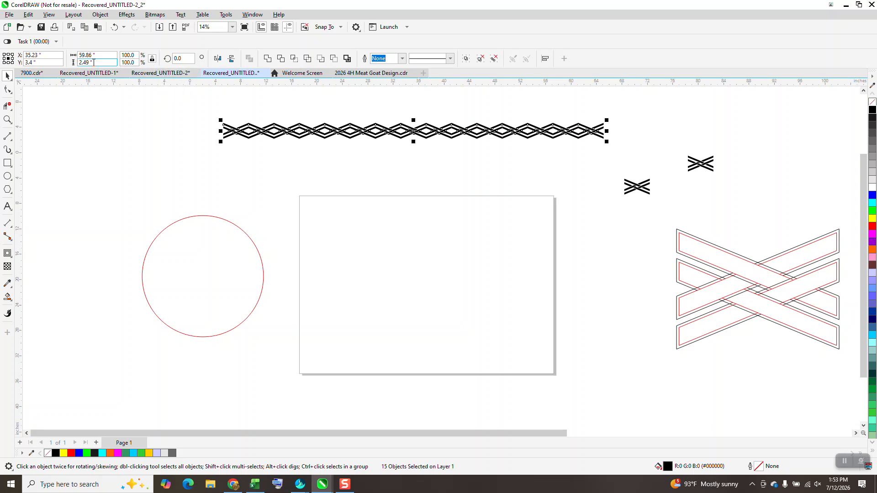
pyautogui.click(87, 55)
pyautogui.write('60')
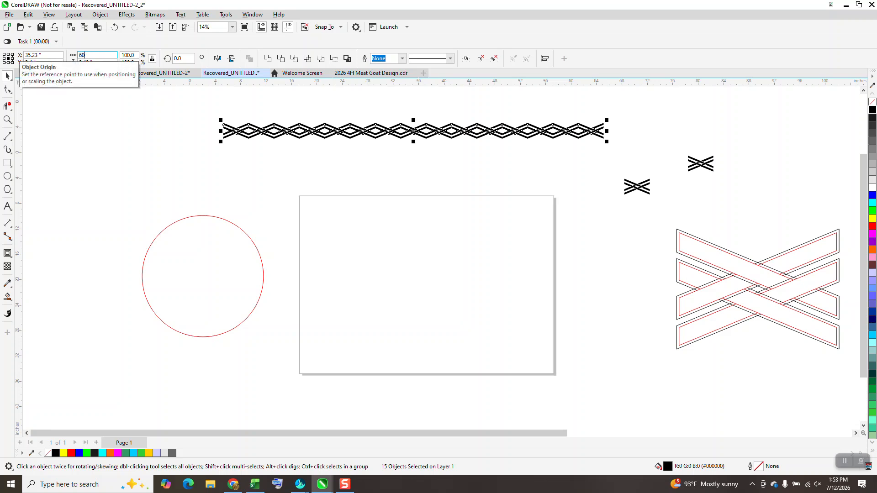
pyautogui.press('Return')
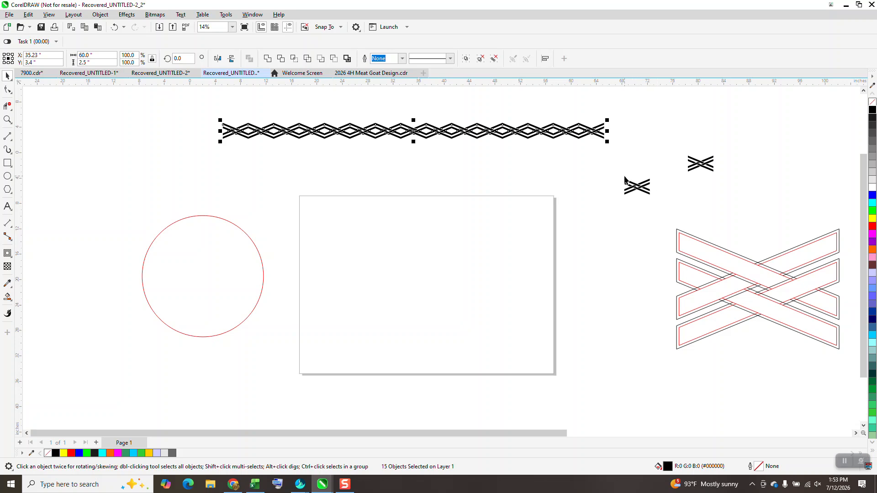
pyautogui.moveTo(616, 172); pyautogui.dragTo(690, 141)
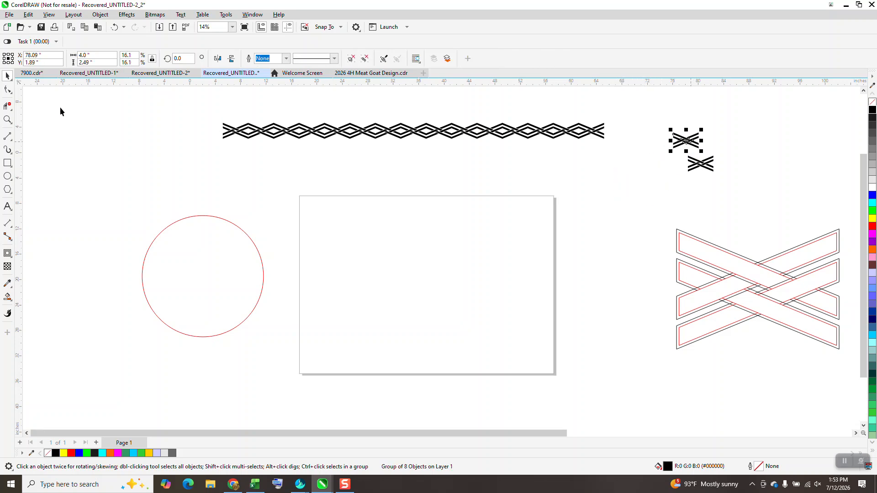
# Center the red circle on the page
pyautogui.click(8, 119)
pyautogui.moveTo(204, 122); pyautogui.dragTo(658, 276)
pyautogui.rightClick(409, 204)
pyautogui.rightClick(407, 129)
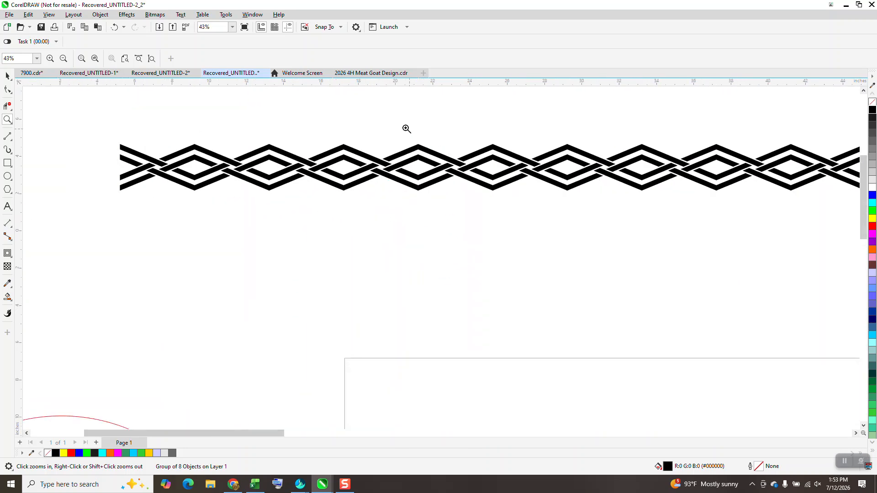
pyautogui.rightClick(390, 130)
pyautogui.rightClick(382, 131)
pyautogui.click(8, 76)
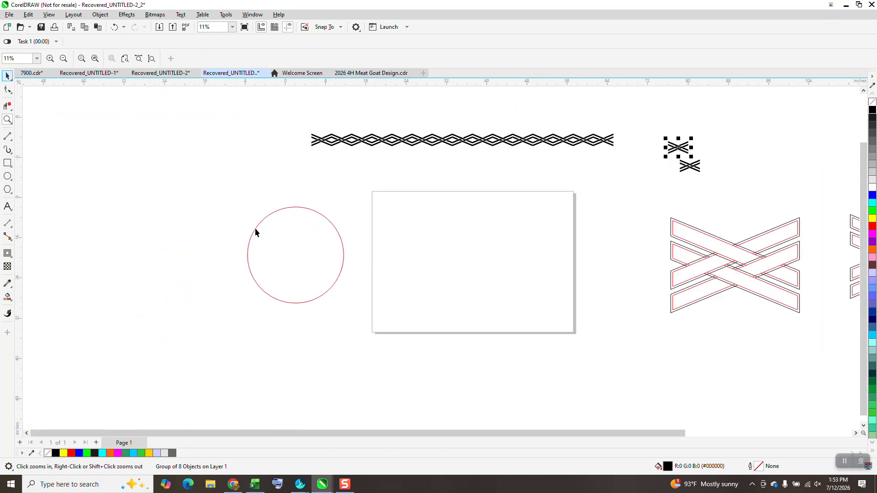
pyautogui.click(255, 231)
pyautogui.press('p')
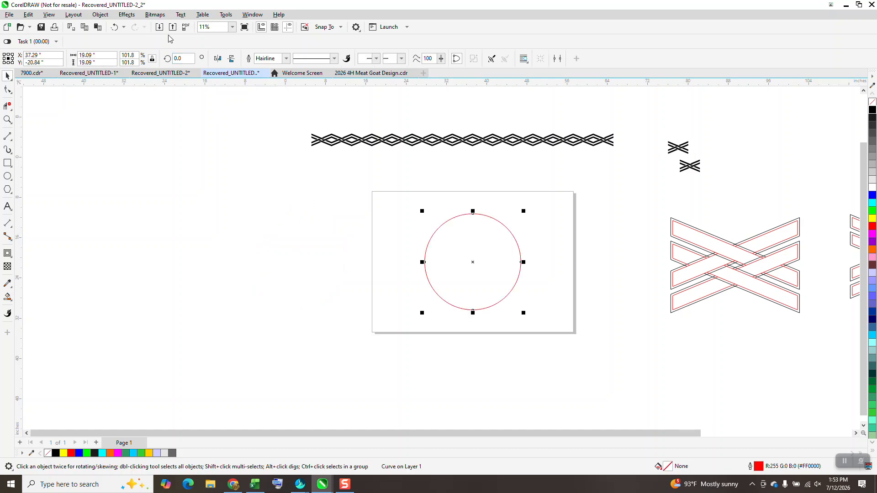
# Show the circle's curve properties to check the length of its curve
pyautogui.click(253, 14)
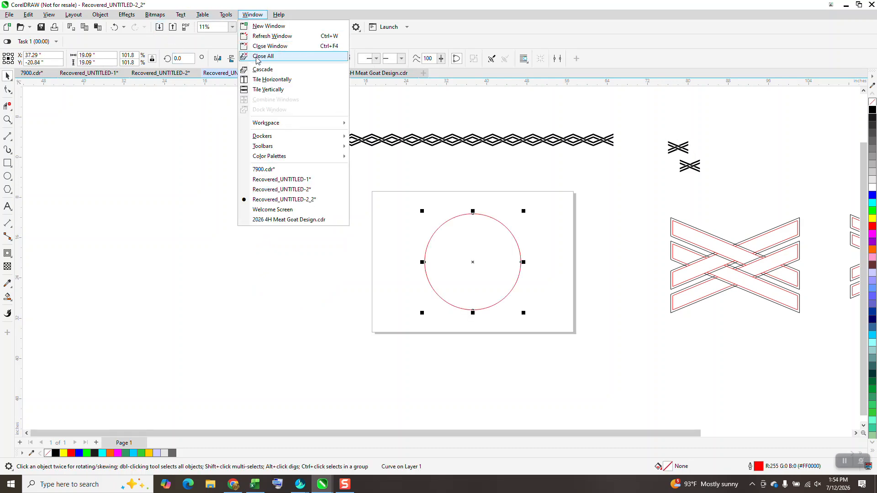
pyautogui.moveTo(265, 137)
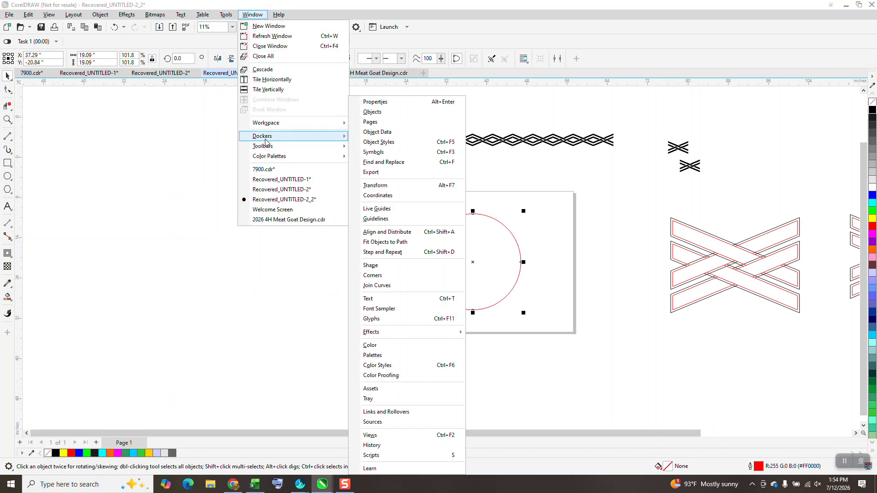
pyautogui.click(389, 102)
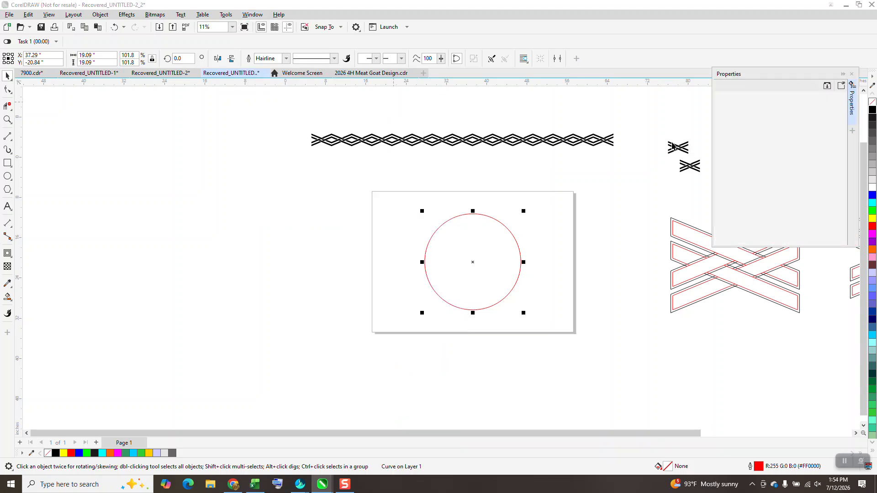
pyautogui.click(773, 86)
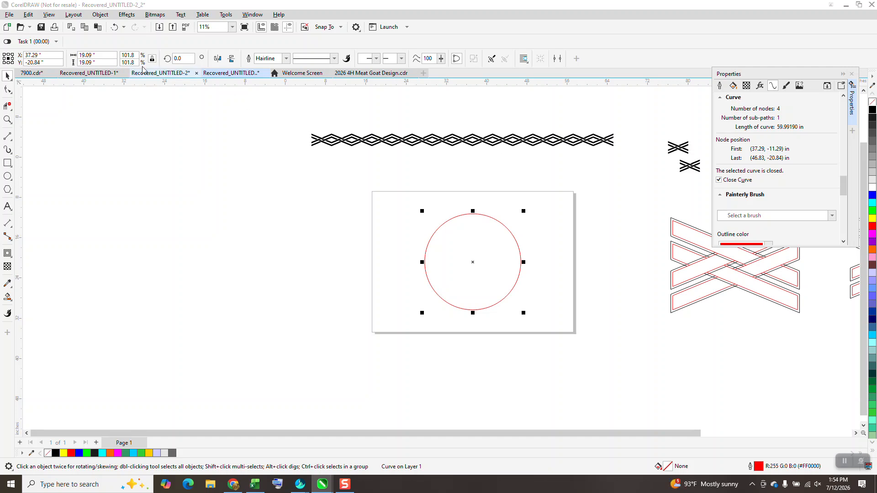
# Scale the circle to 101.9% and refine its size to a 19.10-inch diameter
pyautogui.doubleClick(123, 55)
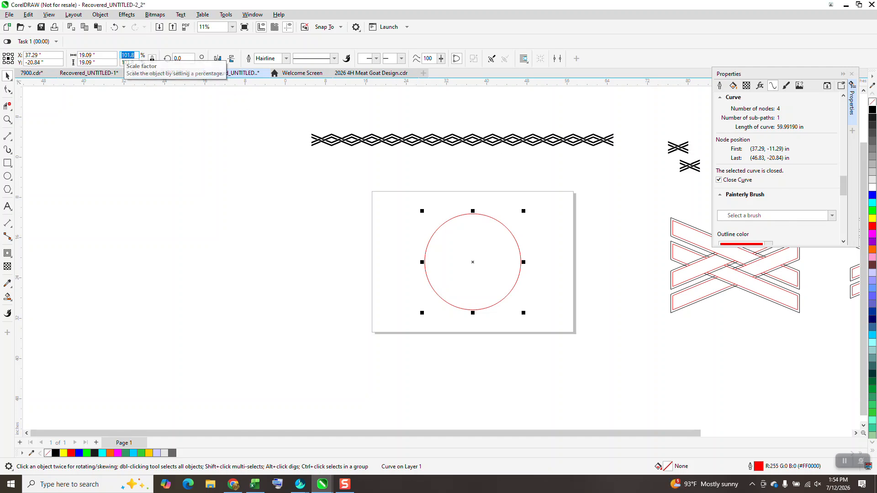
pyautogui.write('10')
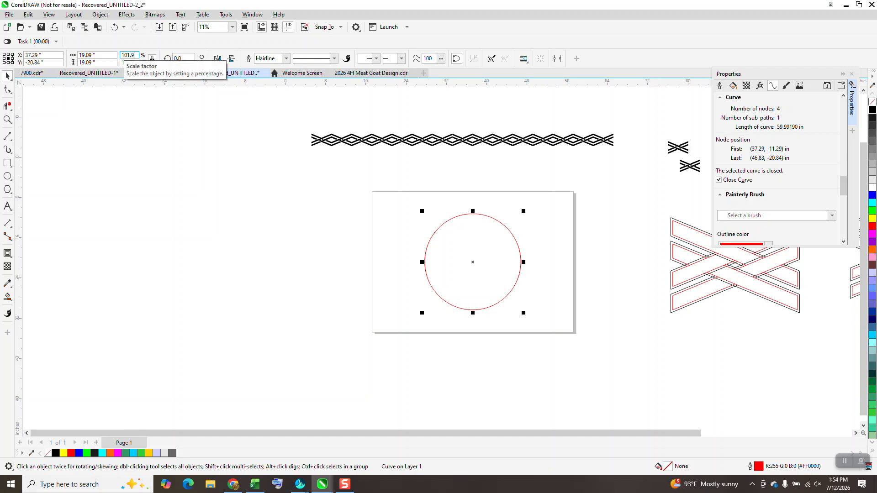
pyautogui.press('Return')
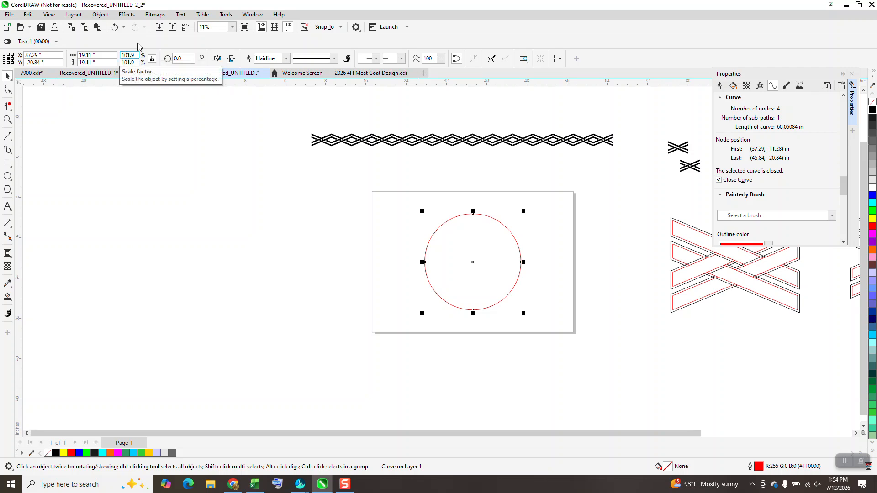
pyautogui.doubleClick(127, 55)
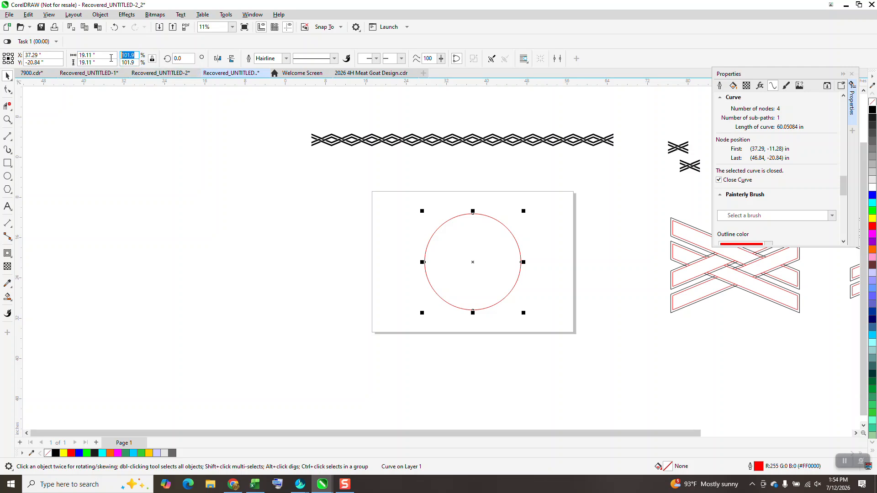
pyautogui.write('10')
# Group all 15 motifs of the woven strip into one object
pyautogui.click(482, 145)
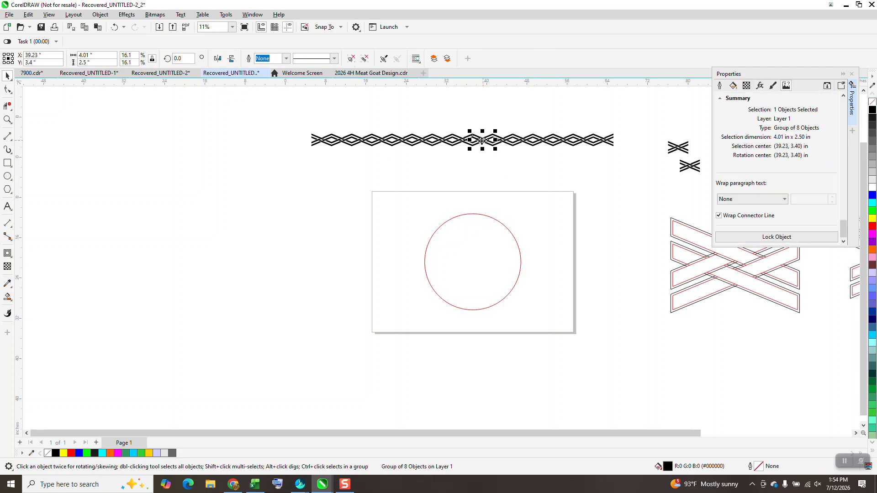
pyautogui.moveTo(303, 113); pyautogui.dragTo(632, 165)
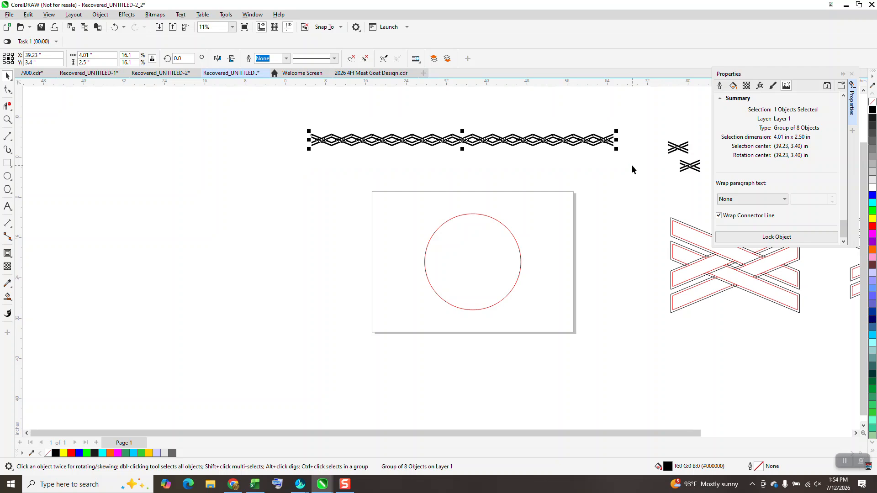
pyautogui.hotkey('ctrl', 'g')
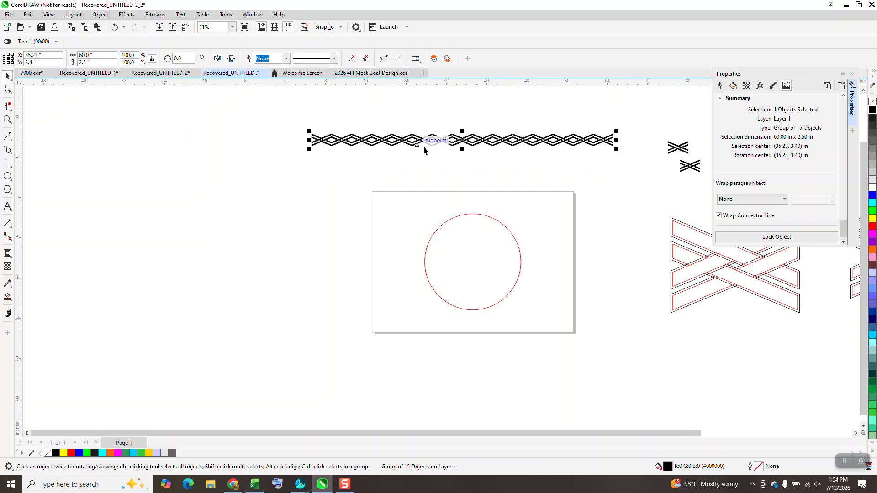
# Save the grouped woven strip as a custom Artistic Media brush stroke named xxxx
pyautogui.click(12, 155)
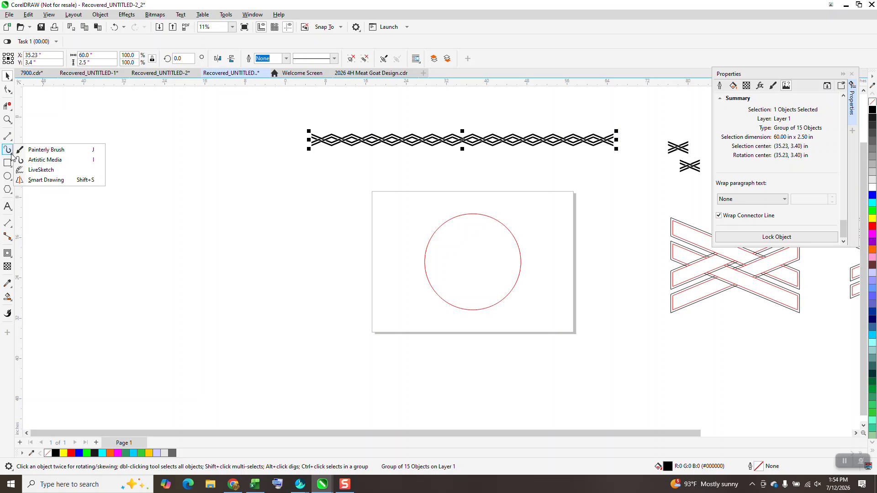
pyautogui.click(37, 161)
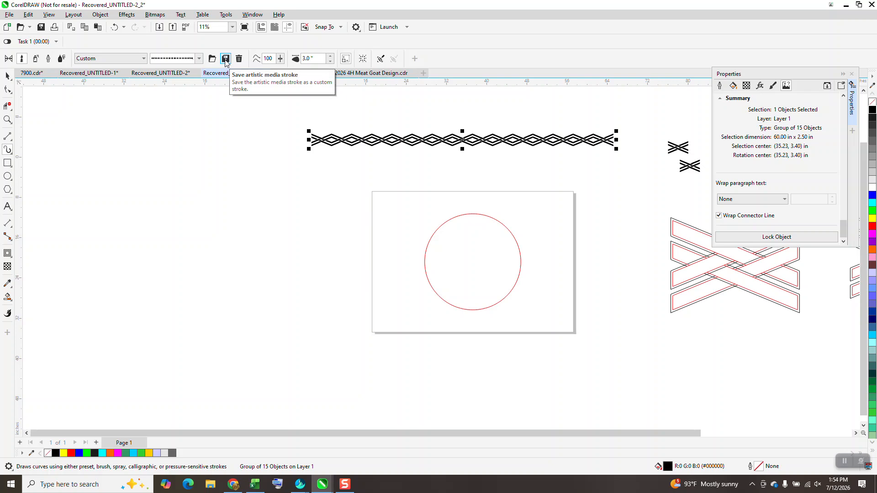
pyautogui.click(225, 59)
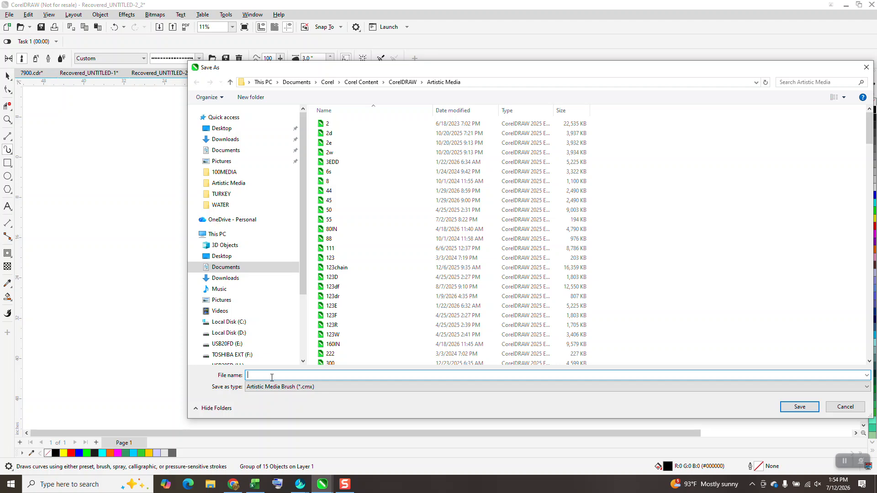
pyautogui.write('xxxx')
pyautogui.click(784, 408)
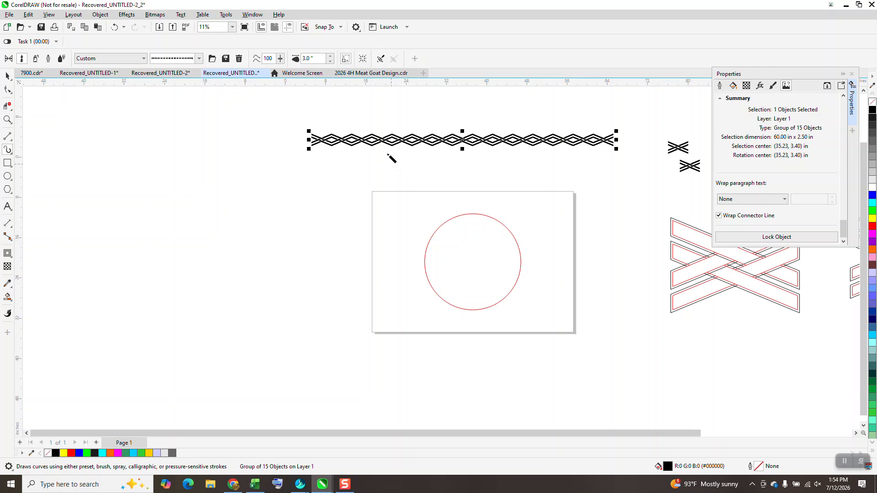
# Apply the saved woven-strip brush stroke to the red circle with a stroke width of 3.10184 inches
pyautogui.click(444, 225)
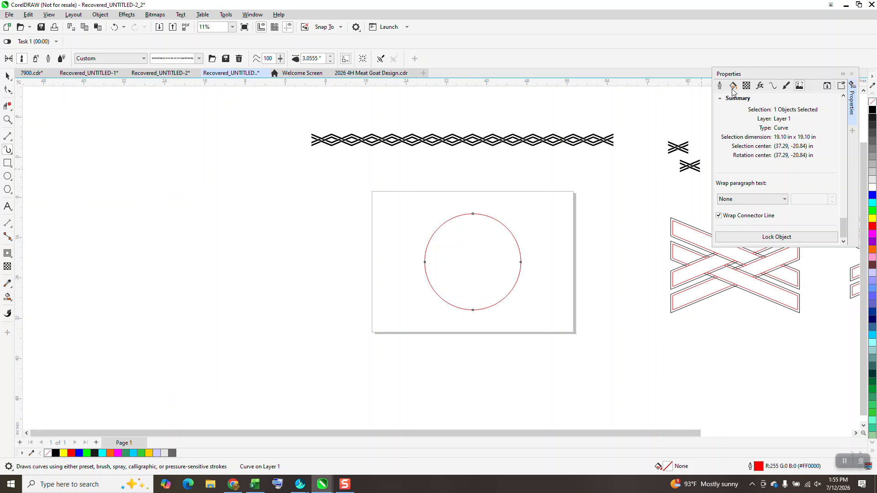
pyautogui.click(330, 62)
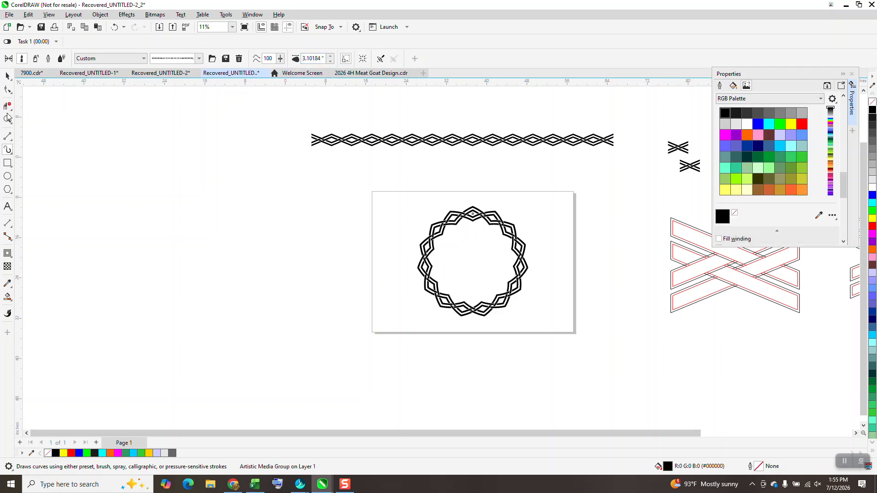
pyautogui.click(7, 119)
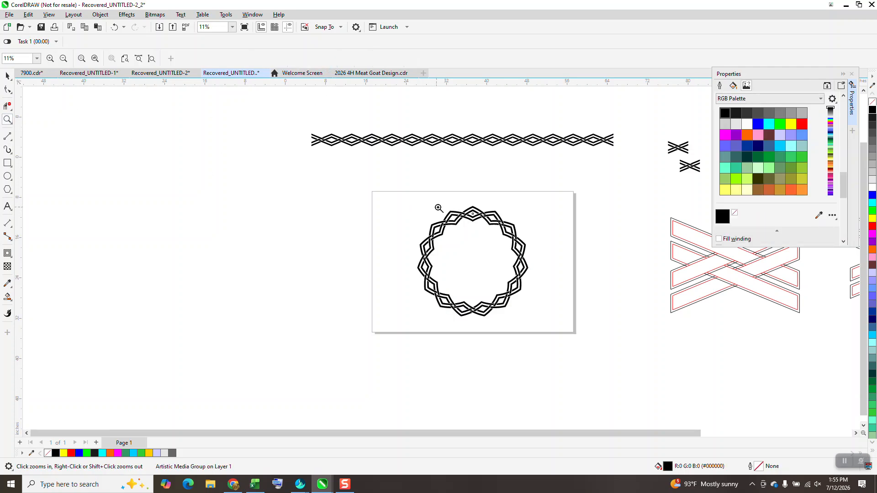
pyautogui.moveTo(442, 208); pyautogui.dragTo(513, 242)
pyautogui.scroll(-2, 339, 141)
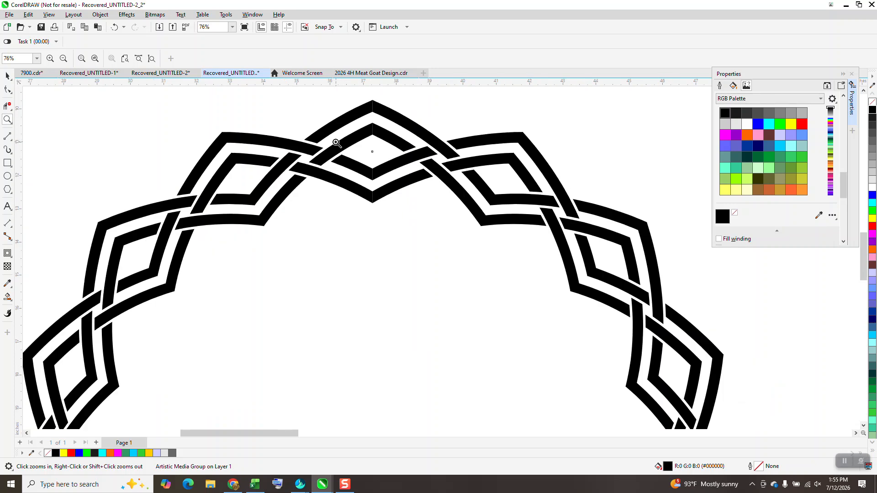
pyautogui.scroll(-4, 338, 140)
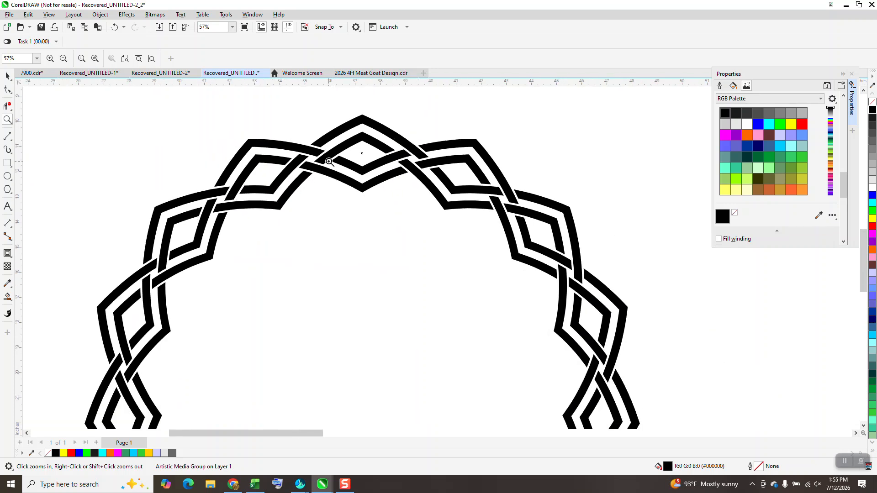
pyautogui.scroll(-1, 371, 347)
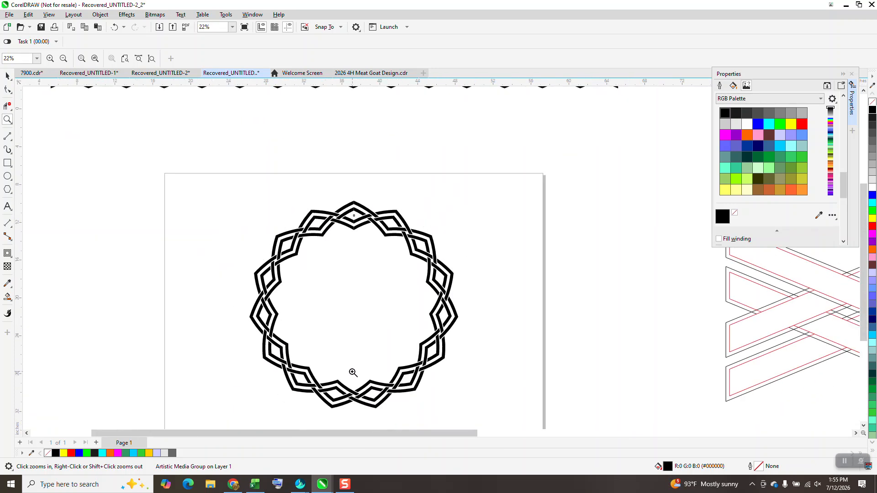
# Move the circular woven border off the page to the empty area at its left, below the straight strip
pyautogui.click(8, 76)
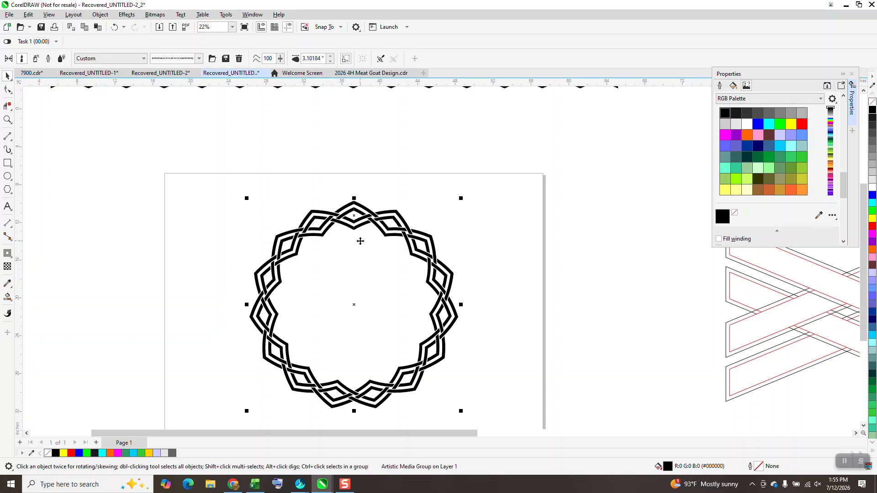
pyautogui.scroll(-1, 298, 197)
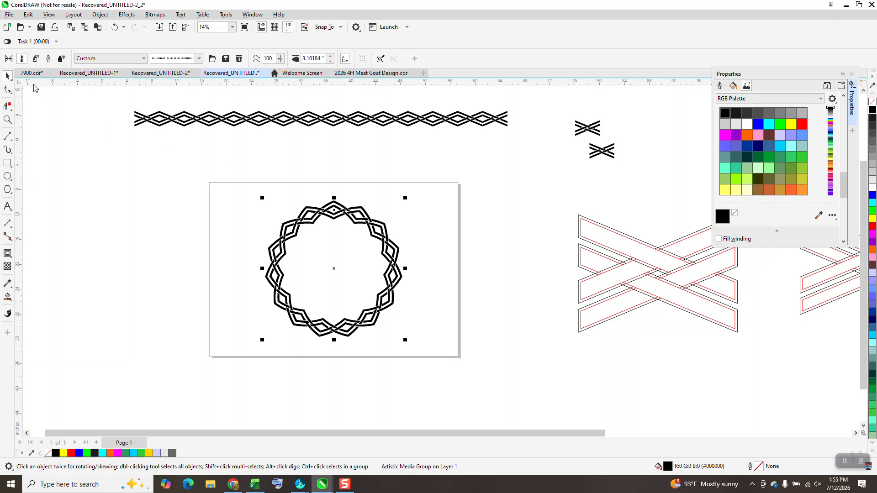
pyautogui.moveTo(224, 165); pyautogui.dragTo(525, 400)
pyautogui.moveTo(385, 256); pyautogui.dragTo(165, 203)
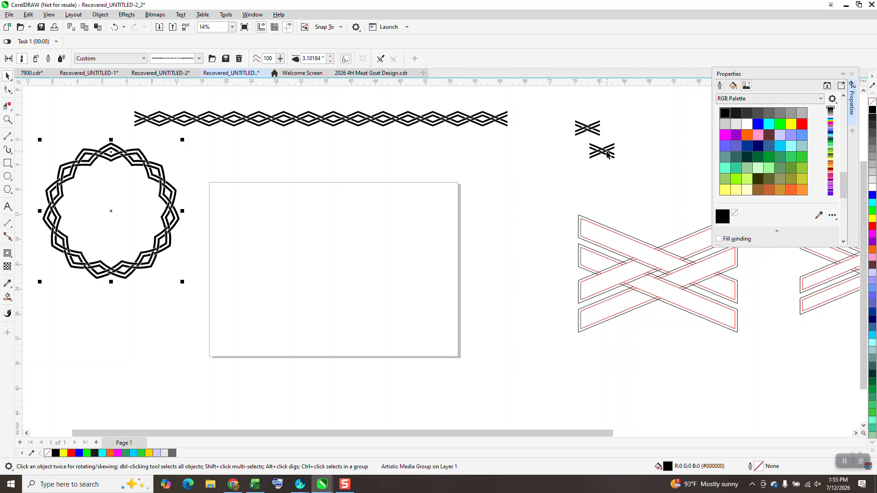
# Move the lower spare 4-inch motif to just above the page and close the object properties
pyautogui.moveTo(607, 155); pyautogui.dragTo(406, 167)
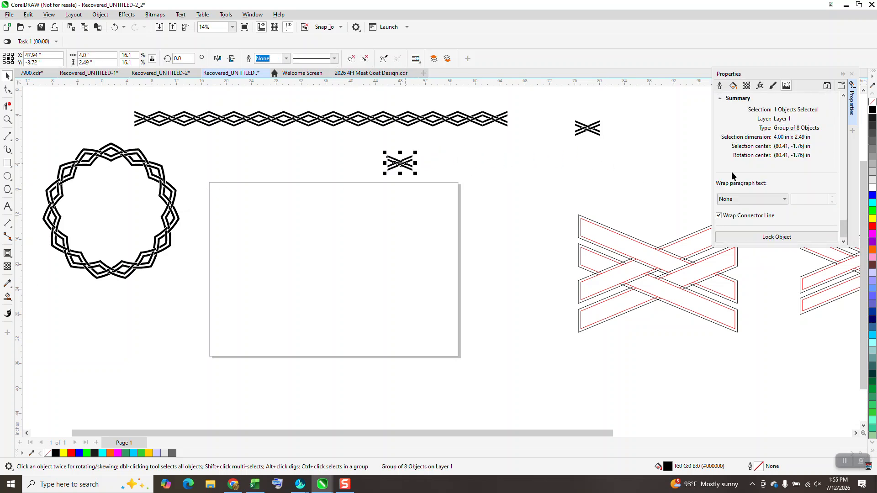
pyautogui.click(851, 73)
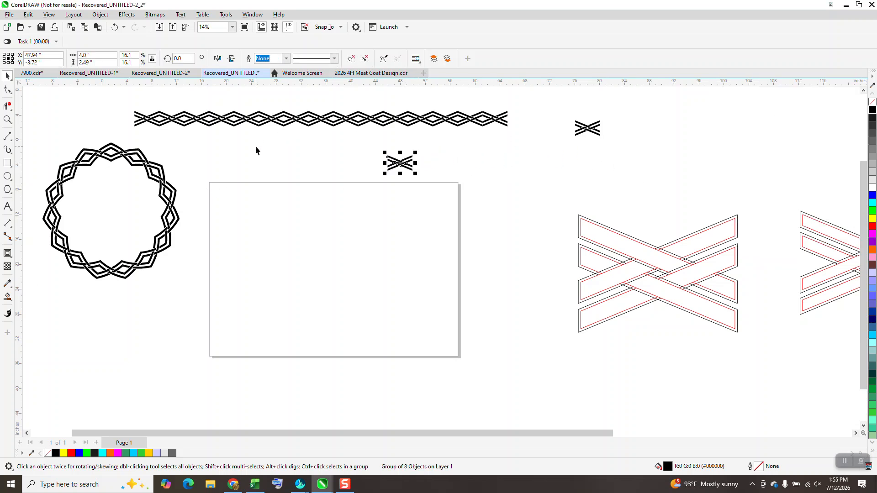
# Draw a circle about 21.8 inches across centered on the page and add a concentric copy about 16.2 inches across inside it
pyautogui.click(8, 177)
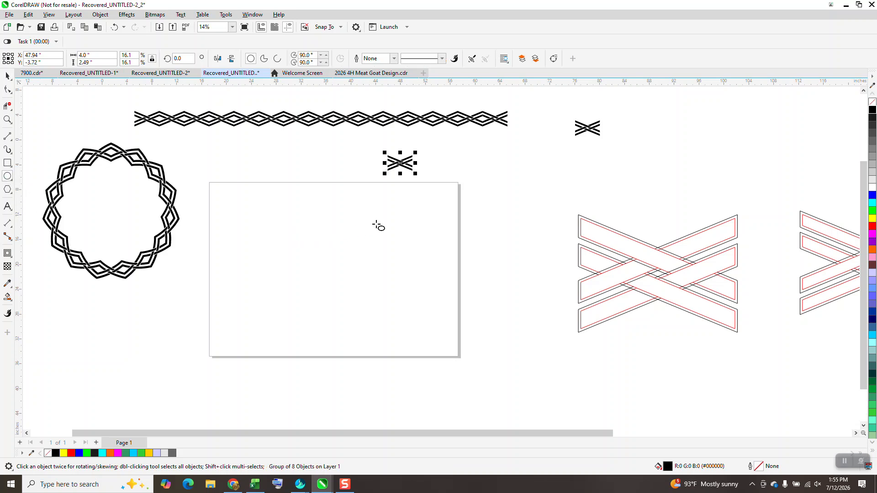
pyautogui.moveTo(404, 200)
pyautogui.mouseDown()
pyautogui.moveTo(381, 229)
pyautogui.moveTo(267, 314)
pyautogui.moveTo(264, 295)
pyautogui.mouseUp()
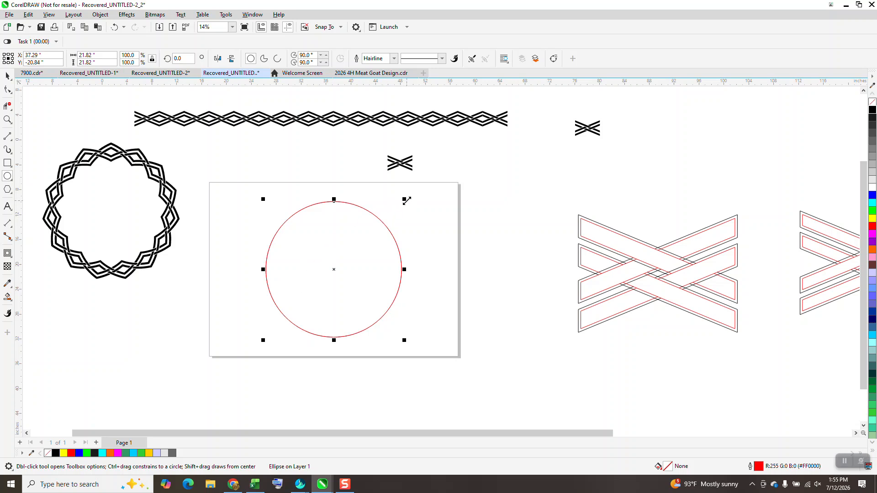
pyautogui.moveTo(406, 200); pyautogui.dragTo(387, 216)
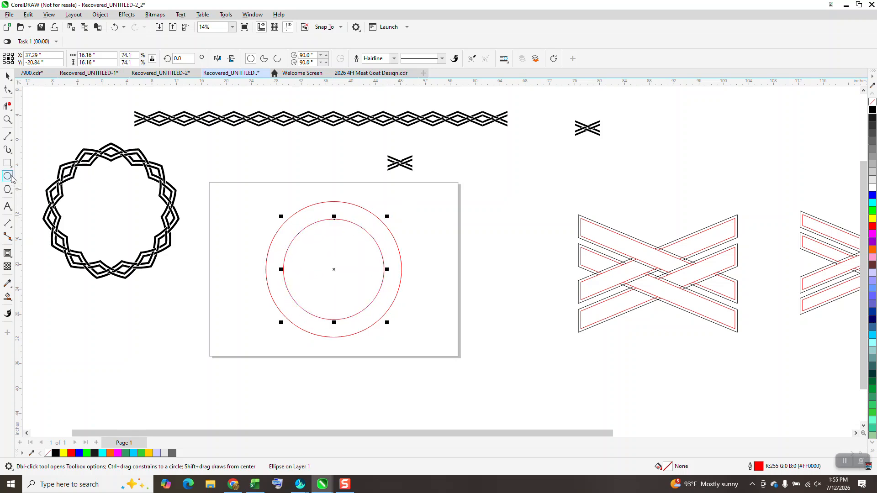
# Draw a vertical line about 29.2 inches long and center it on the page through both circles
pyautogui.click(8, 136)
pyautogui.moveTo(227, 163); pyautogui.dragTo(227, 335)
pyautogui.press('p')
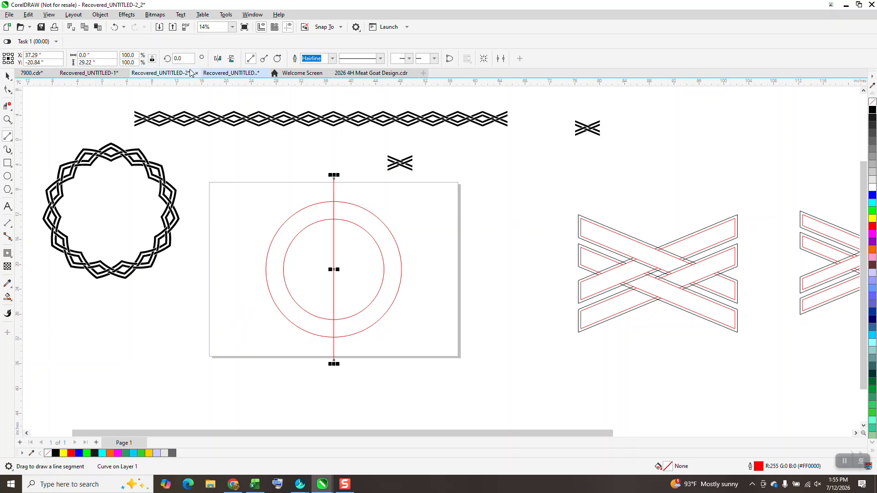
# Rotate the line to 10 degrees and add a horizontally mirrored copy crossing it at the circles' center
pyautogui.click(175, 58)
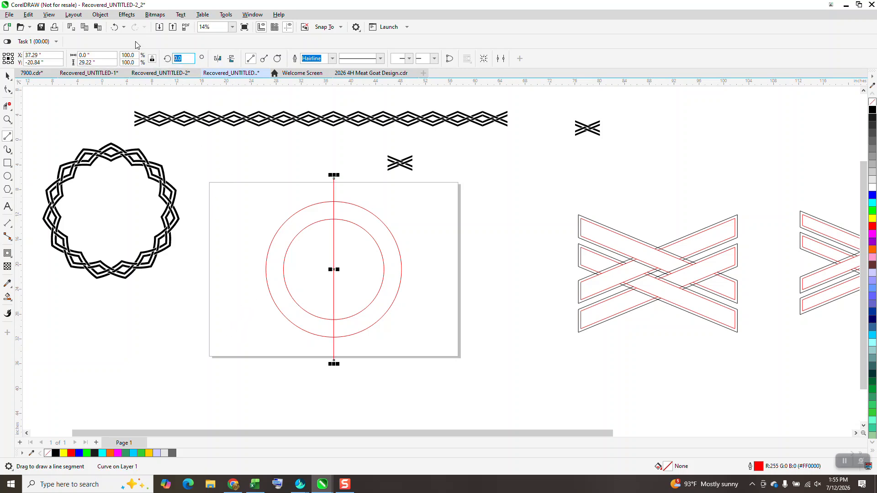
pyautogui.write('10')
pyautogui.press('Return')
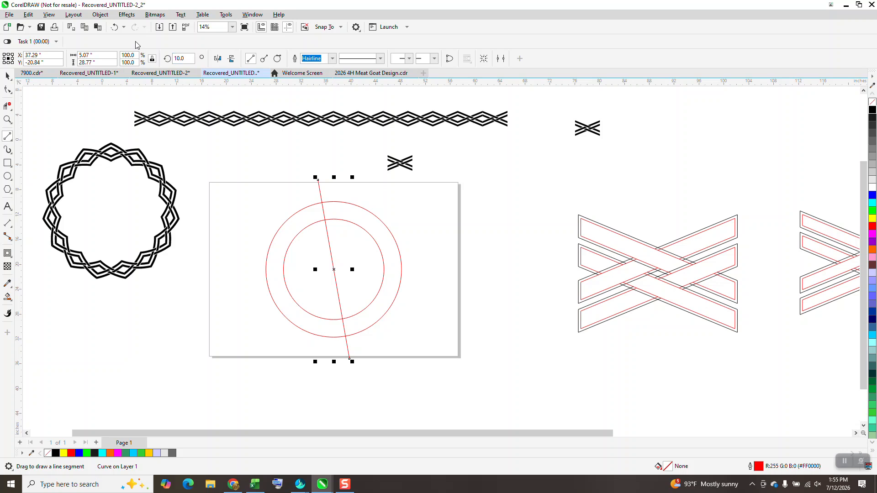
pyautogui.hotkey('ctrl', 'f')
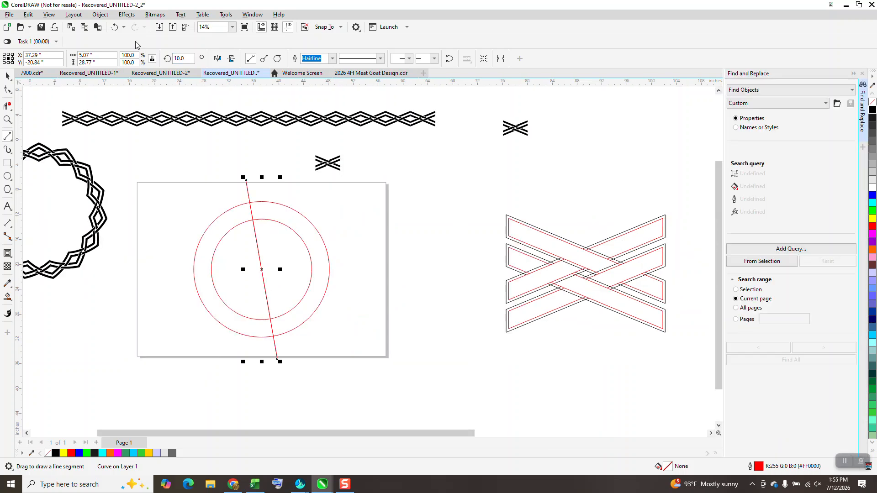
pyautogui.click(862, 73)
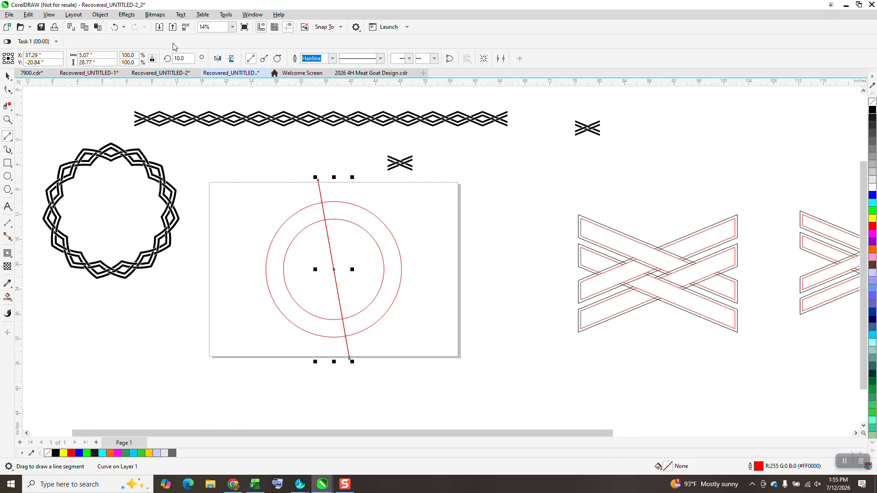
pyautogui.click(218, 58)
pyautogui.press('s')
pyautogui.click(333, 212)
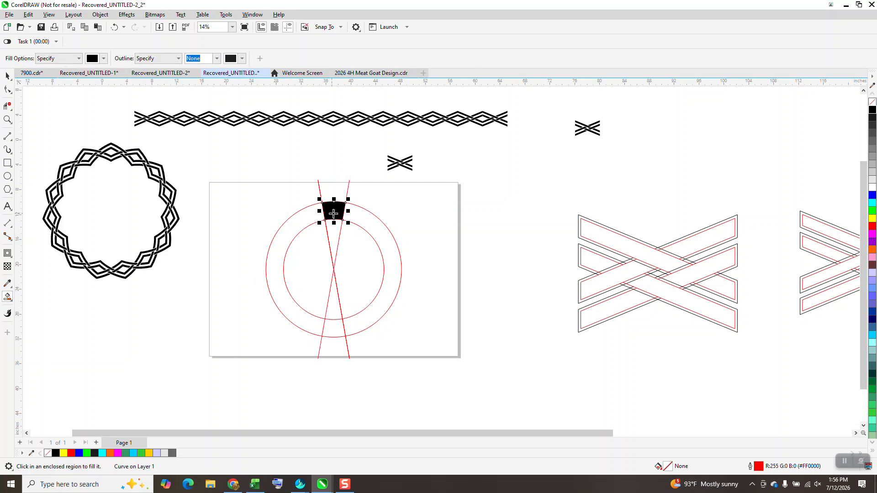
pyautogui.press('Right')
pyautogui.press('Right')
pyautogui.press('Right')
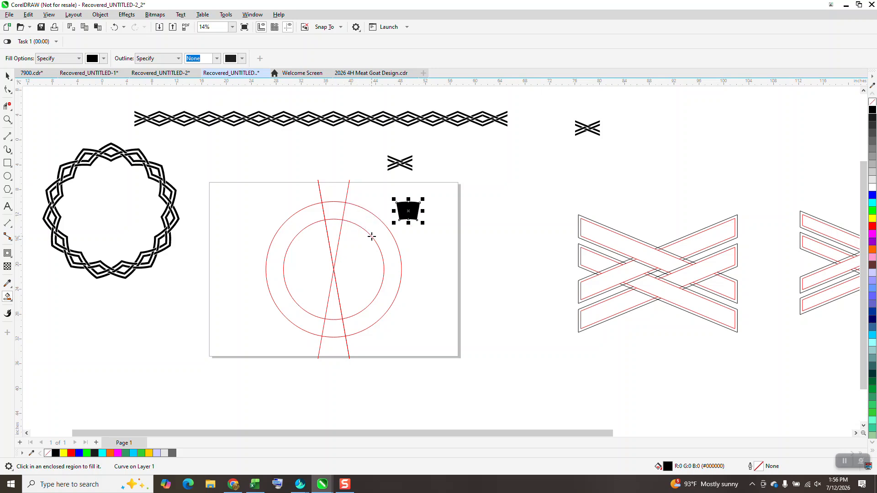
pyautogui.press('Delete')
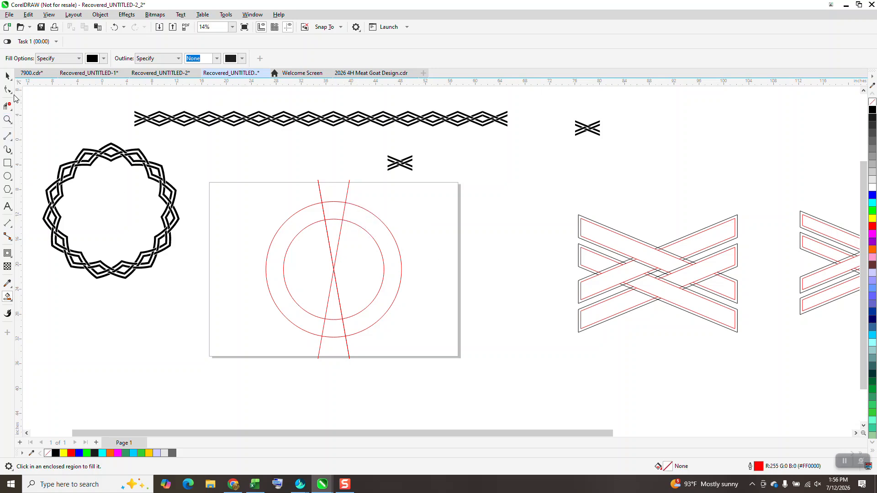
# Set the document's nudge distance to 10 inches
pyautogui.click(8, 76)
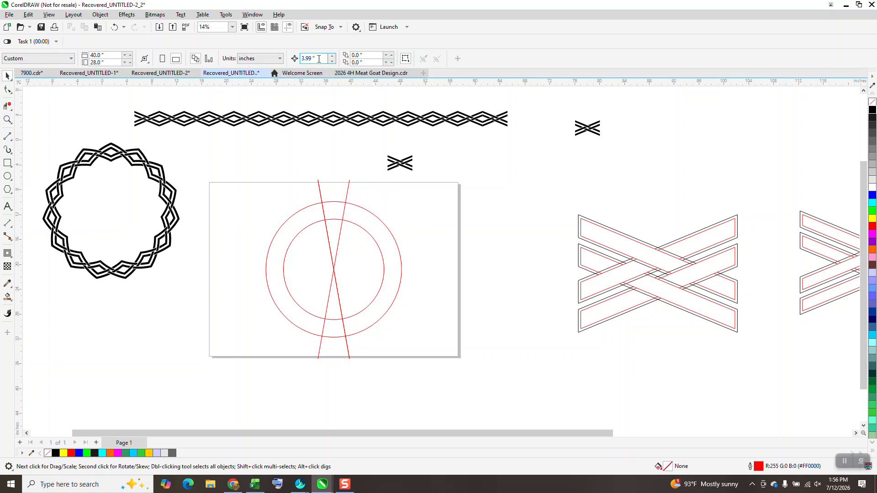
pyautogui.moveTo(317, 59); pyautogui.dragTo(267, 75)
pyautogui.write('10')
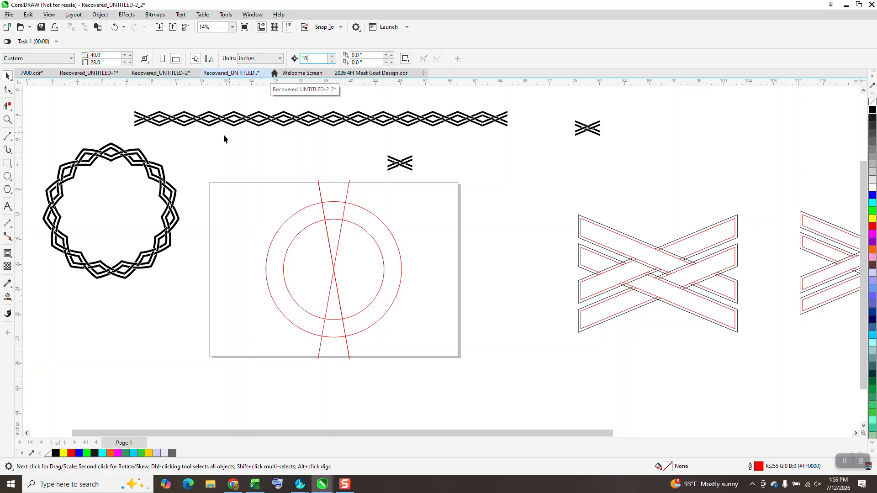
# Smart Fill the upper ring segment between the lines, shift it 10 inches right, and give it no fill and a black outline
pyautogui.click(8, 298)
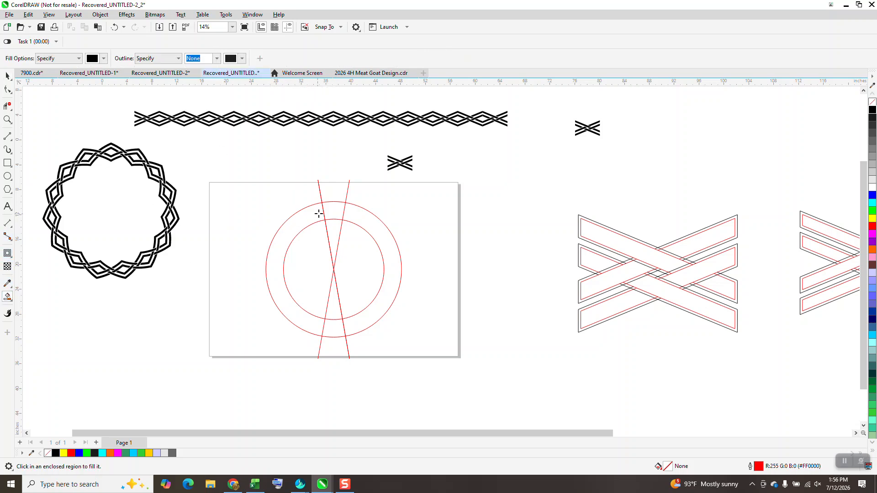
pyautogui.click(325, 214)
pyautogui.moveTo(324, 218); pyautogui.dragTo(386, 219)
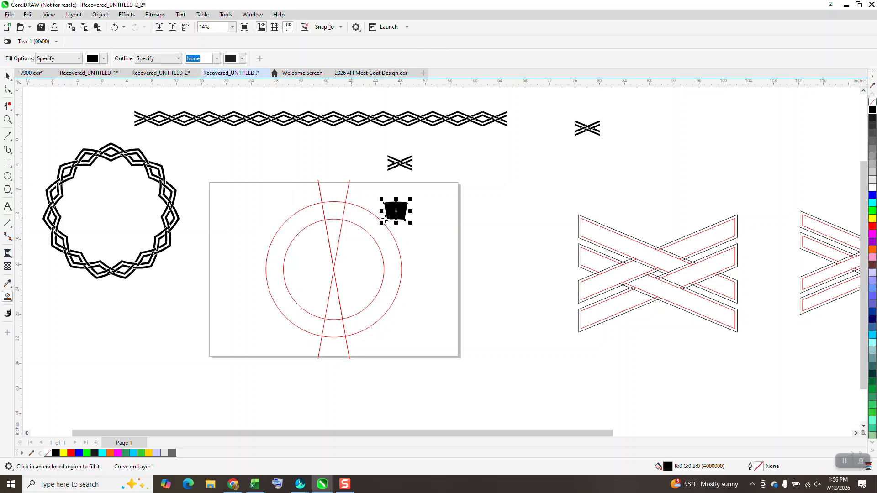
pyautogui.click(873, 103)
pyautogui.rightClick(872, 110)
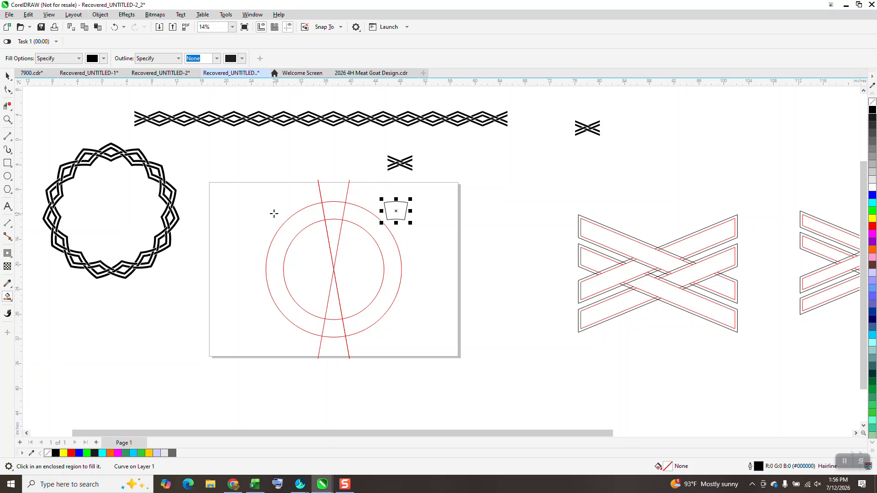
# Move the spare 4-inch motif above the page to the right of the wedge outline and envelope it to the wedge's shape
pyautogui.click(7, 76)
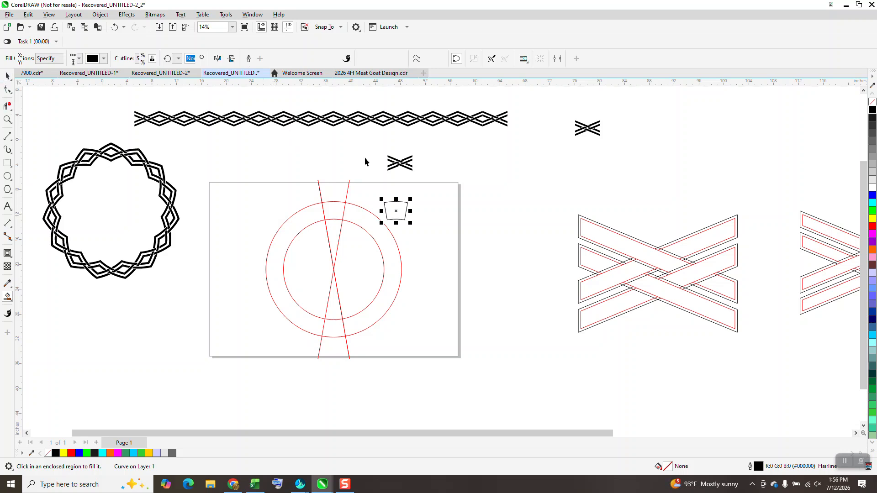
pyautogui.moveTo(404, 169); pyautogui.dragTo(437, 210)
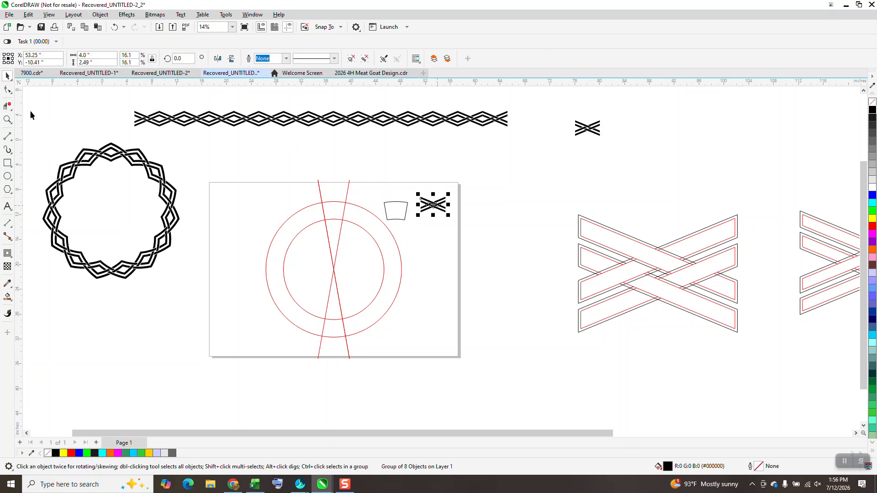
pyautogui.click(7, 120)
pyautogui.moveTo(337, 176); pyautogui.dragTo(530, 273)
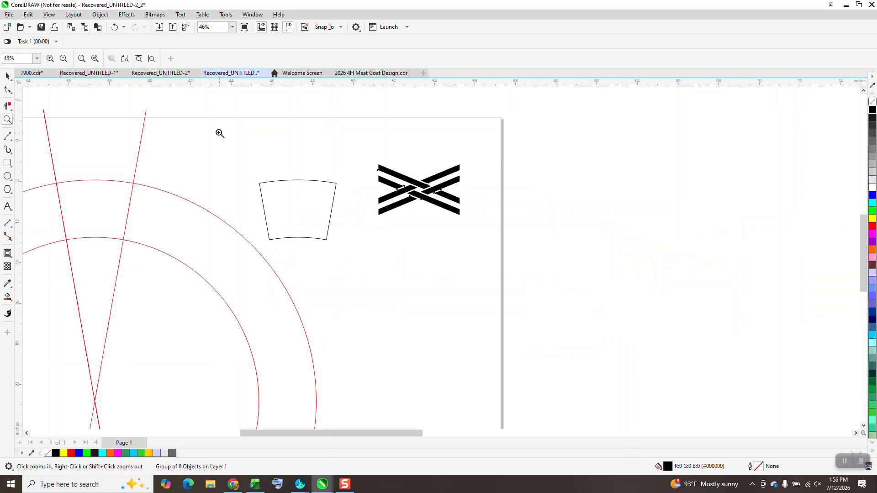
pyautogui.click(8, 75)
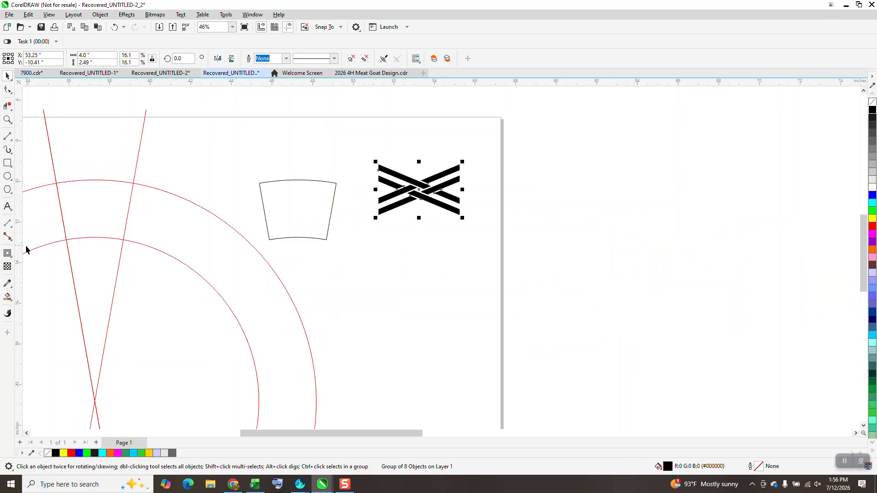
pyautogui.click(126, 15)
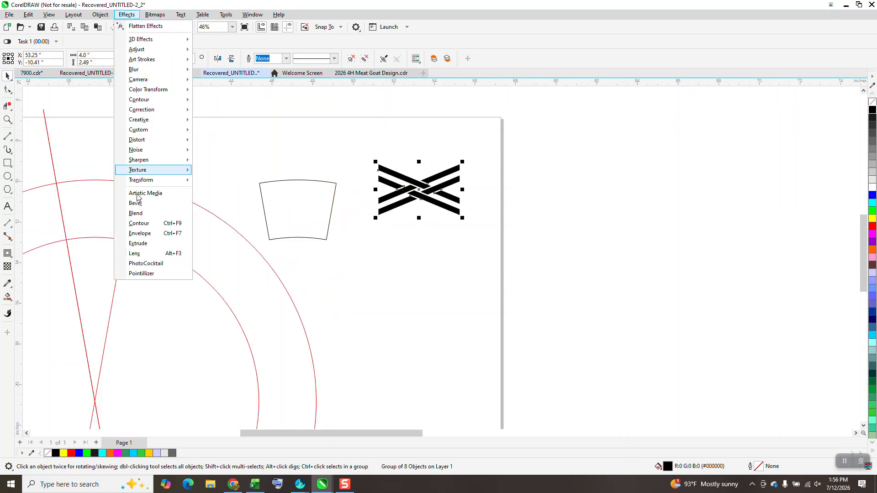
pyautogui.click(137, 233)
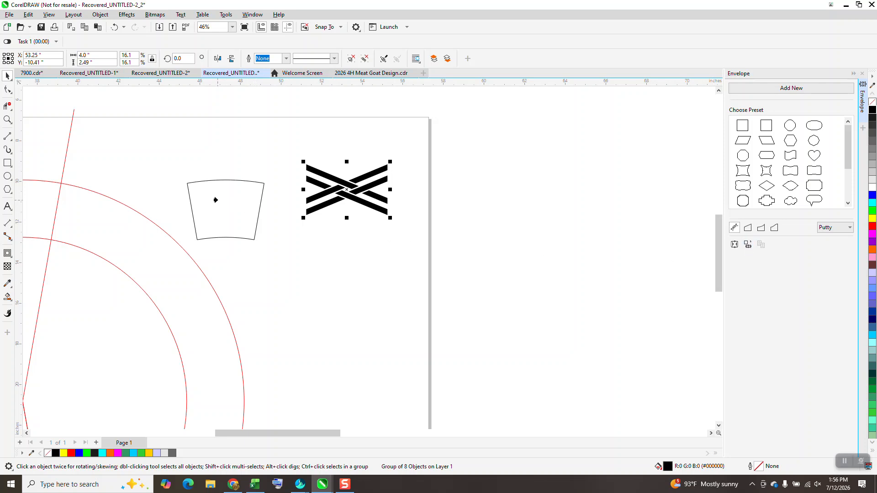
pyautogui.click(217, 200)
pyautogui.scroll(-1, 354, 235)
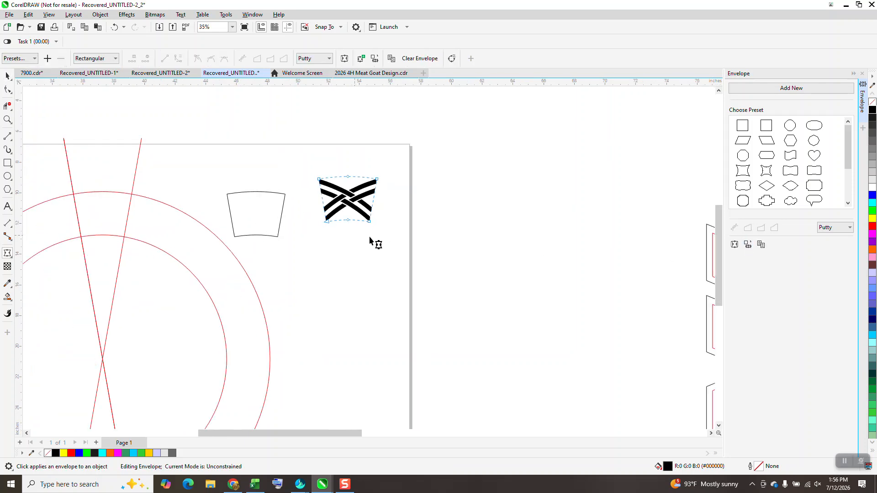
pyautogui.scroll(-1, 371, 239)
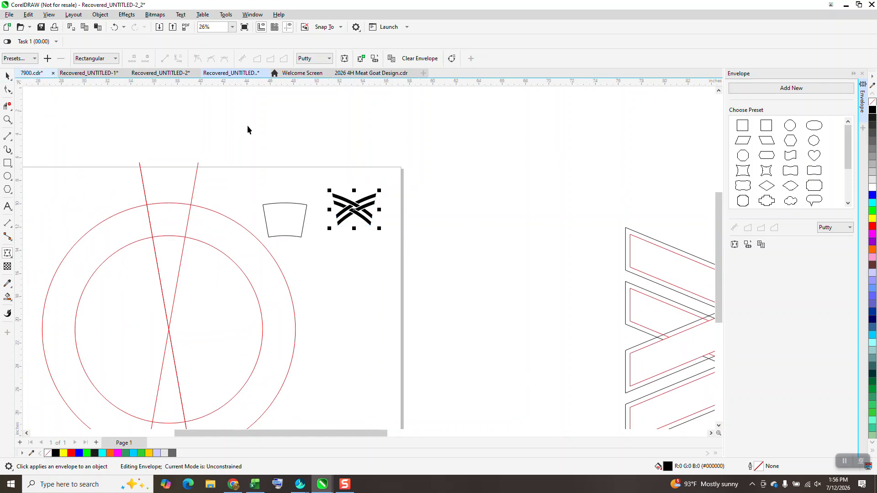
pyautogui.press('space')
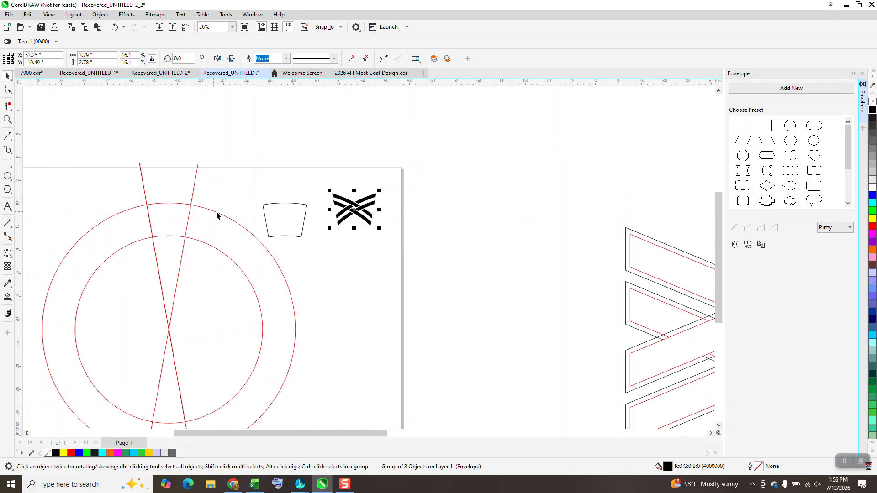
# Align the enveloped motif with the wedge outline so that it is centered inside it
pyautogui.keyDown('shift'); pyautogui.click(282, 217); pyautogui.keyUp('shift')
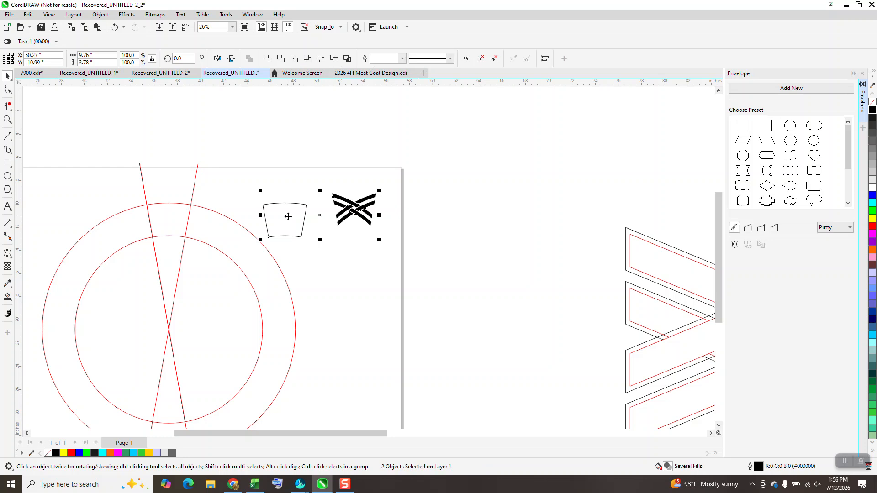
pyautogui.press('x')
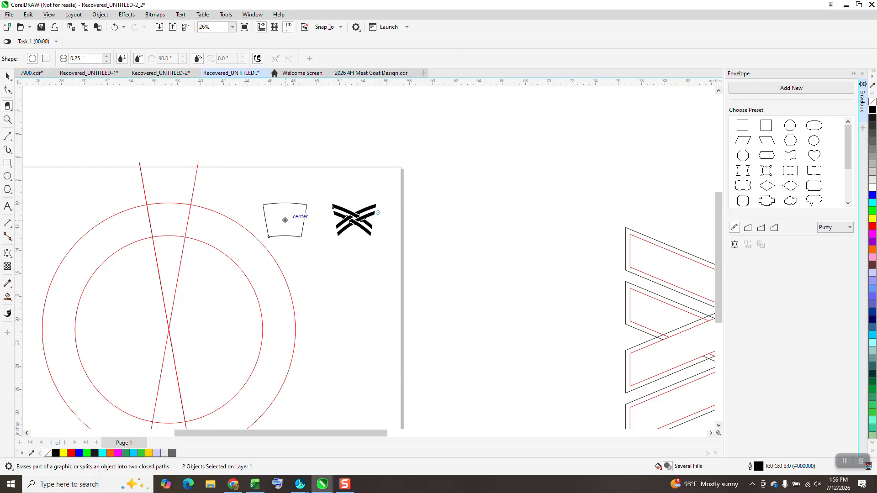
pyautogui.press('c')
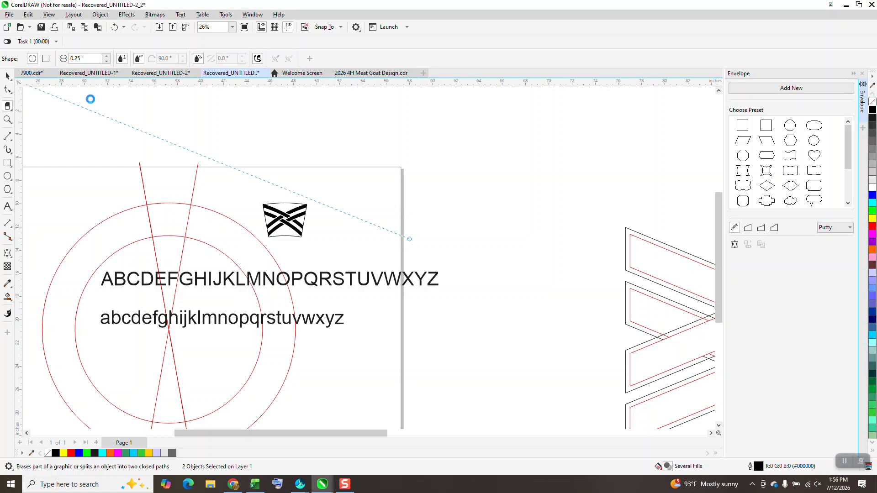
# Delete the uppercase and lowercase alphabet text lying over the circles
pyautogui.press('space')
pyautogui.press('space')
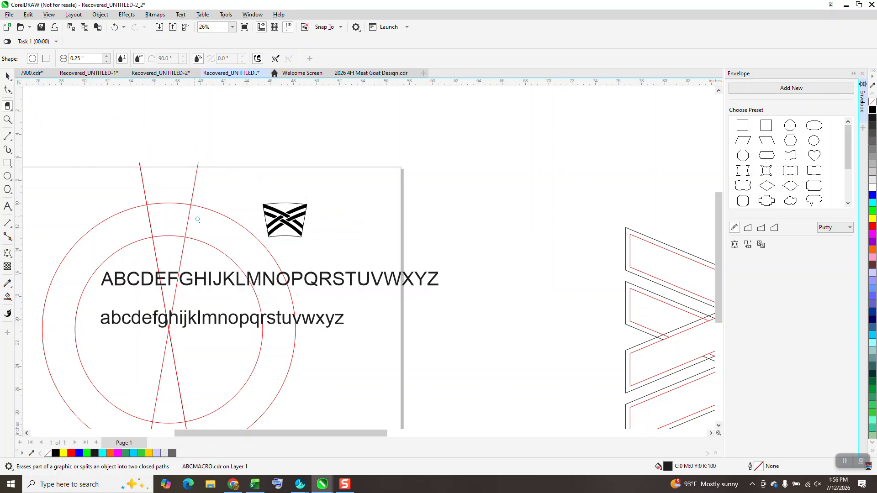
pyautogui.click(7, 75)
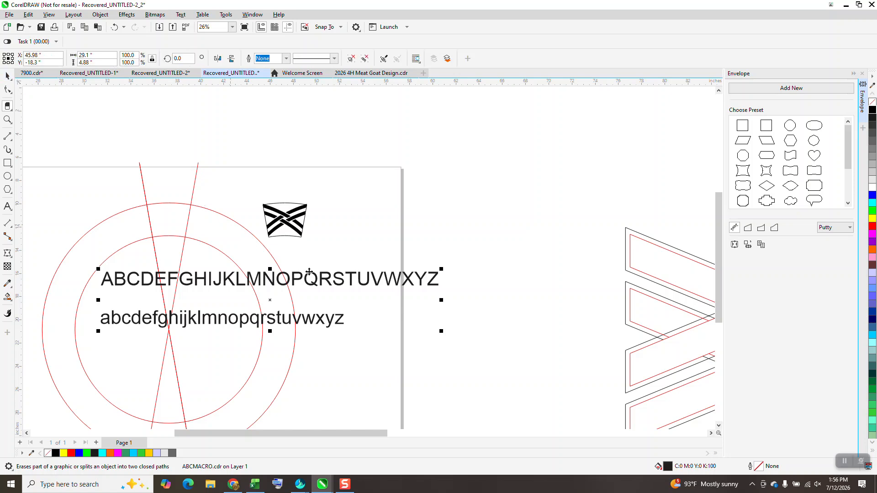
pyautogui.press('Delete')
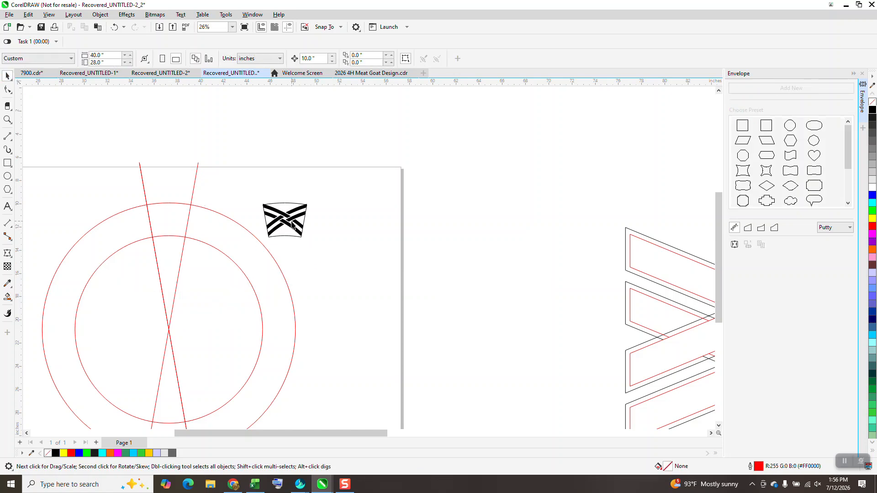
# Move the enveloped motif 10 inches left into the upper ring segment between the crossing lines
pyautogui.click(291, 223)
pyautogui.press('c')
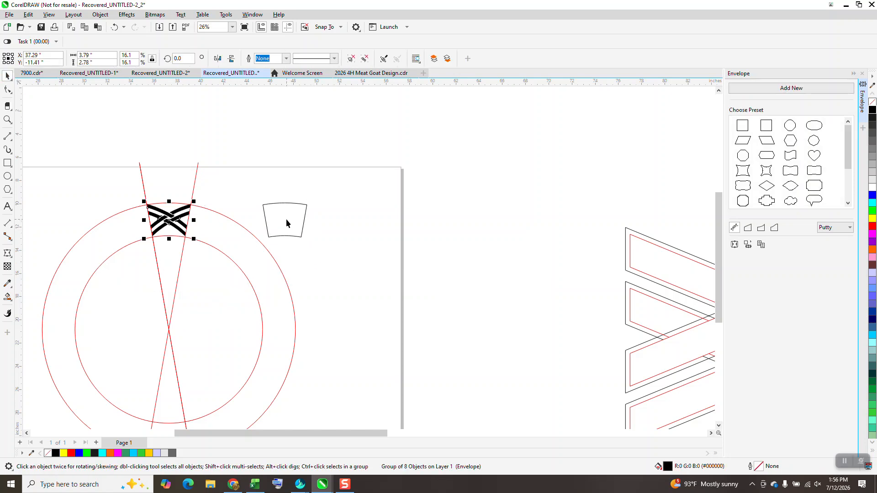
# Delete the crossing guide lines and both circles, and move the wedge outline to the page's upper right edge
pyautogui.click(196, 176)
pyautogui.press('Delete')
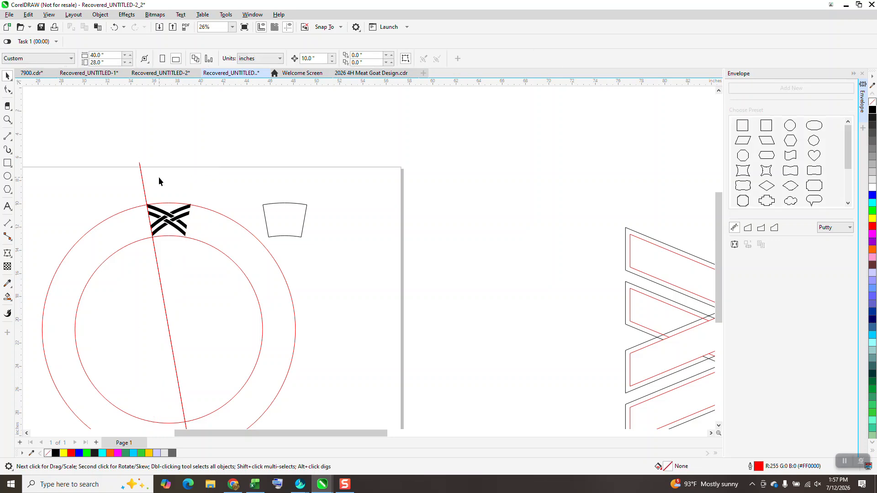
pyautogui.click(142, 175)
pyautogui.press('Delete')
pyautogui.moveTo(128, 347); pyautogui.dragTo(129, 348)
pyautogui.press('Delete')
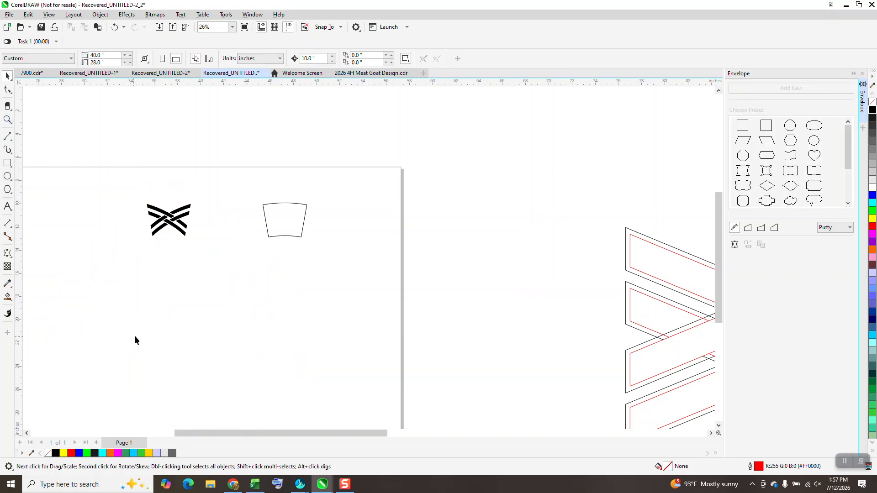
pyautogui.moveTo(274, 224); pyautogui.dragTo(396, 192)
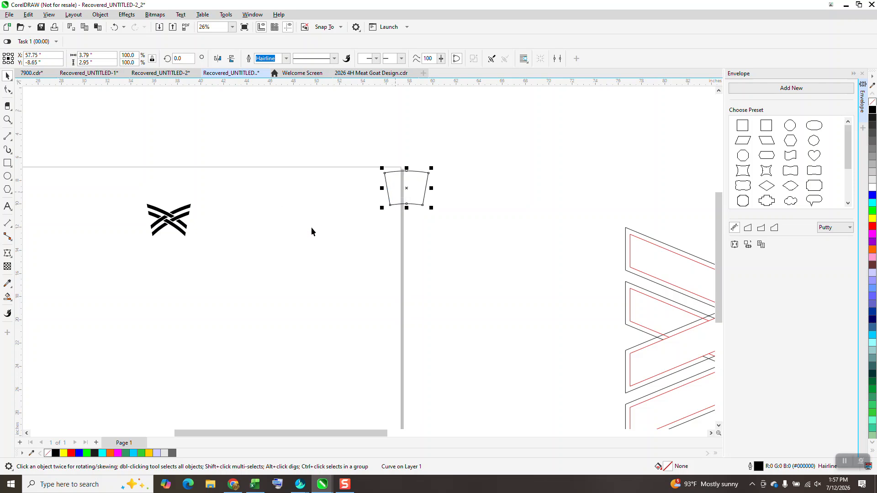
# Create a copy of the enveloped motif rotated 20 degrees about the ring's center
pyautogui.moveTo(193, 248); pyautogui.dragTo(250, 278)
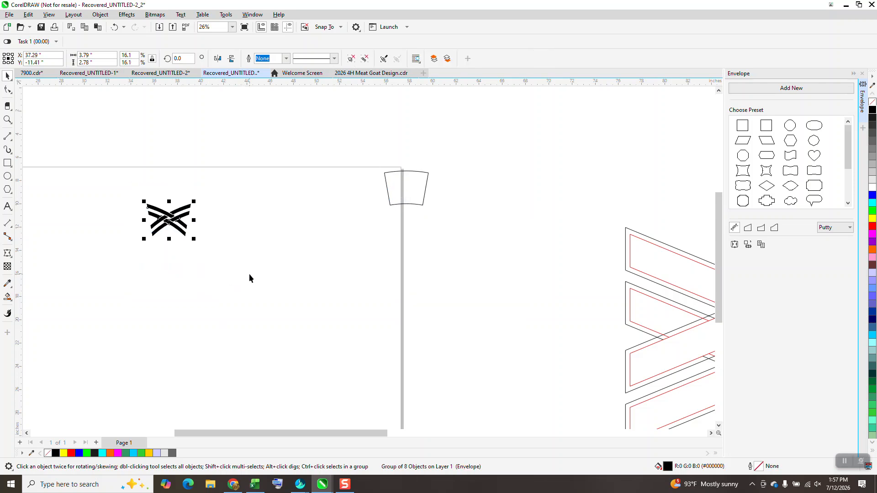
pyautogui.scroll(-1, 215, 274)
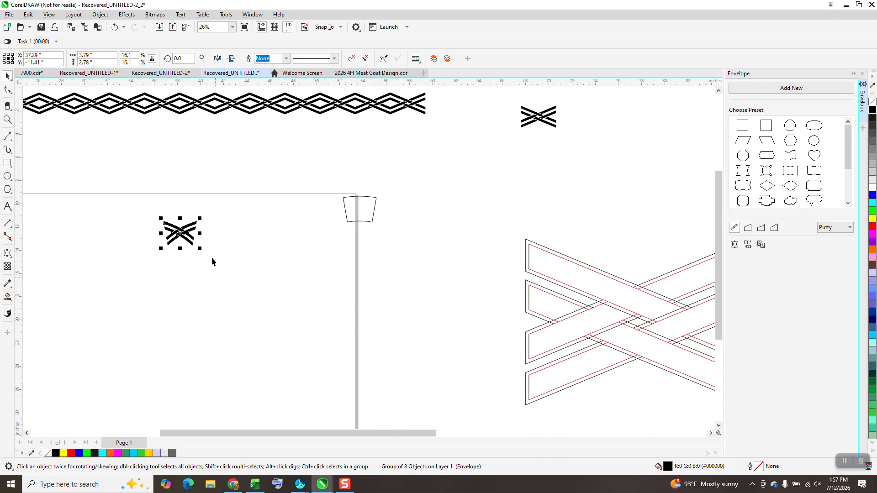
pyautogui.click(182, 233)
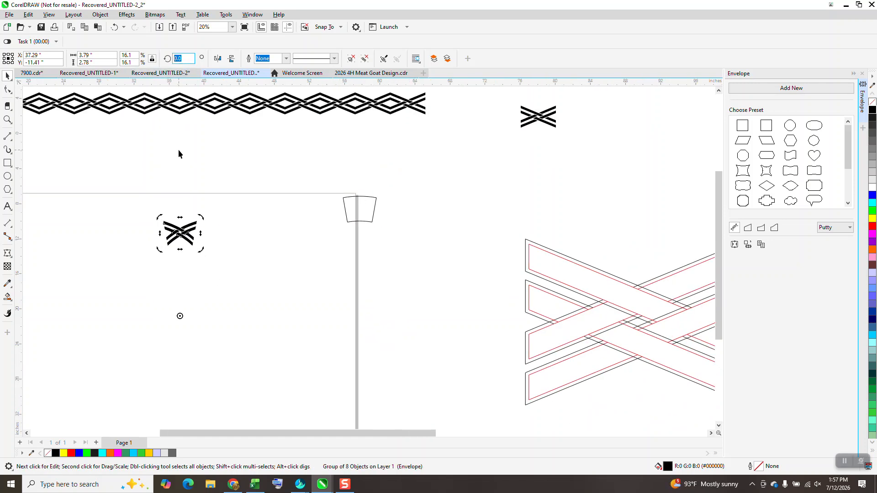
pyautogui.write('20')
pyautogui.press('Return')
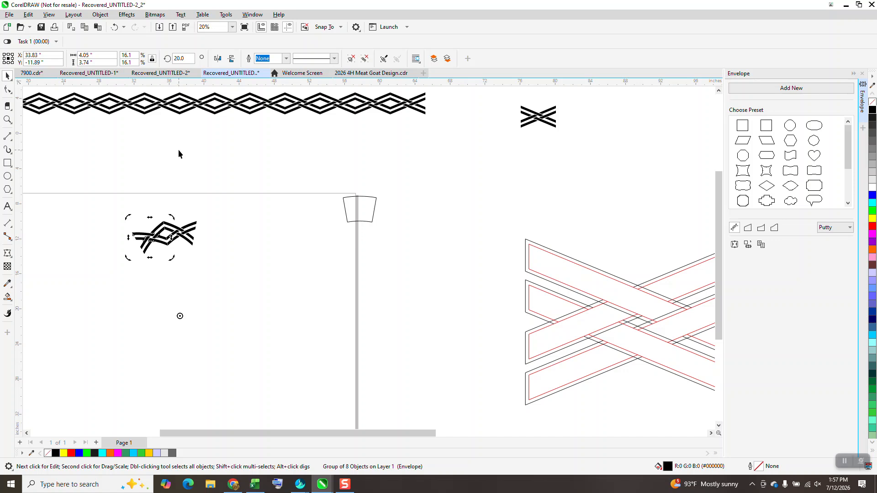
# Add another copy of the motif at a rotation of 40 degrees about the same center
pyautogui.rightClick(174, 183)
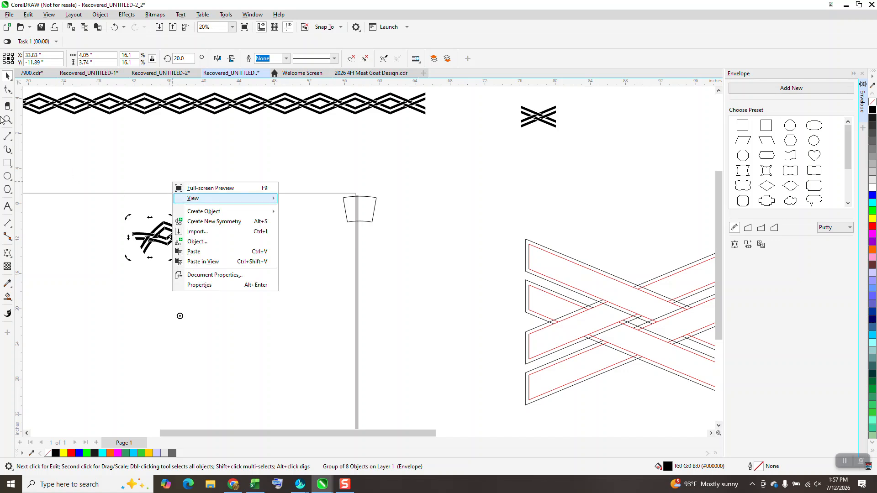
pyautogui.moveTo(191, 197)
pyautogui.click(15, 123)
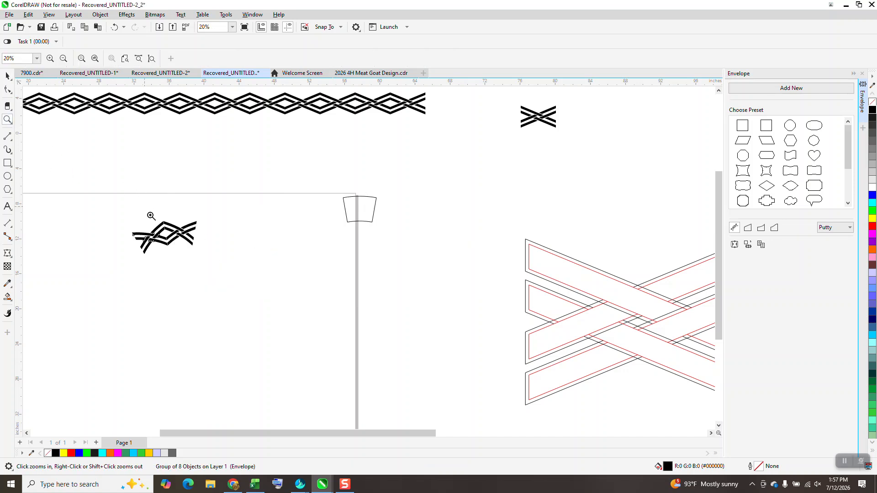
pyautogui.moveTo(150, 215); pyautogui.dragTo(190, 257)
pyautogui.scroll(-4, 117, 165)
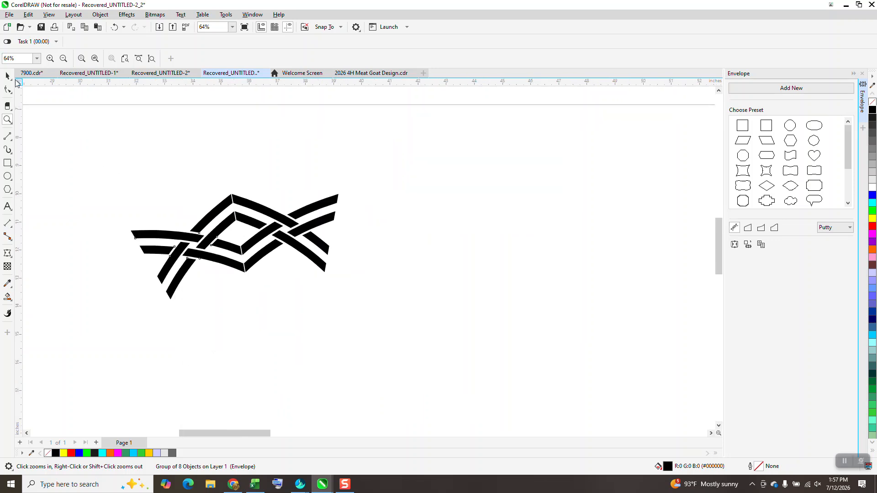
pyautogui.click(7, 75)
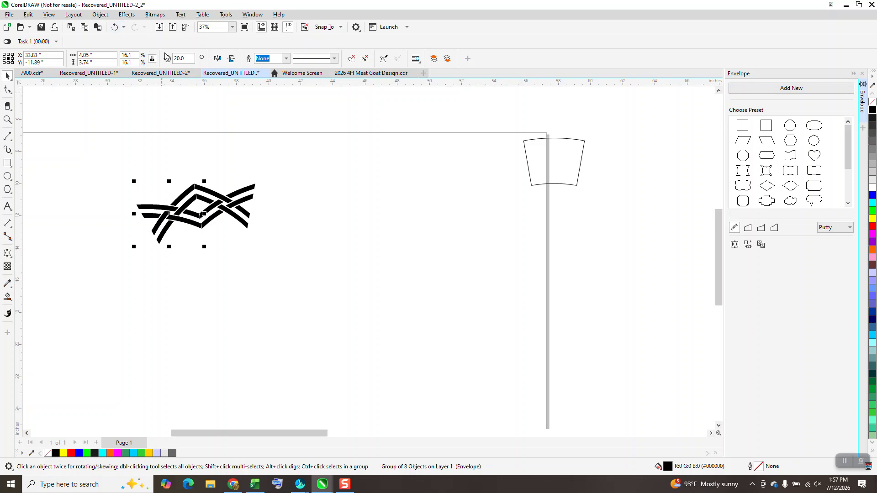
pyautogui.write('40')
pyautogui.press('Return')
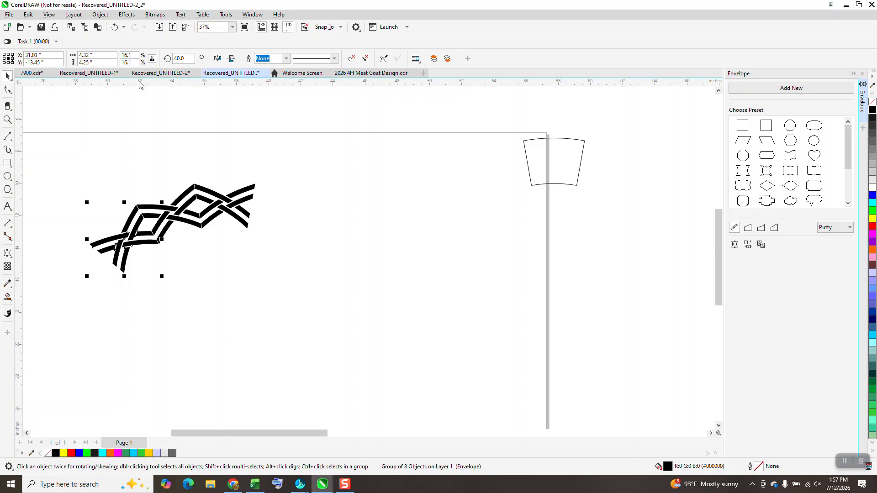
# Repeat the rotated copy around the center until the last motif at 340 degrees closes the ring
pyautogui.hotkey('ctrl', 'r')
pyautogui.hotkey('ctrl', 'r')
pyautogui.hotkey('ctrl', 'r')
pyautogui.hotkey('ctrl', 'r')
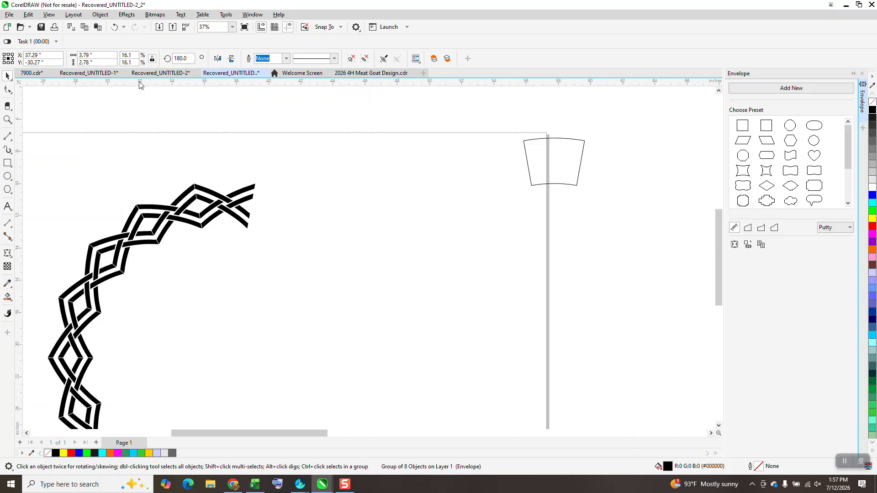
pyautogui.hotkey('ctrl', 'r')
pyautogui.hotkey('ctrl', 'r')
pyautogui.hotkey('ctrl', 'r')
pyautogui.hotkey('ctrl', 'r')
pyautogui.hotkey('ctrl', 'r')
pyautogui.hotkey('ctrl', 'r')
pyautogui.hotkey('ctrl', 'r')
pyautogui.hotkey('ctrl', 'r')
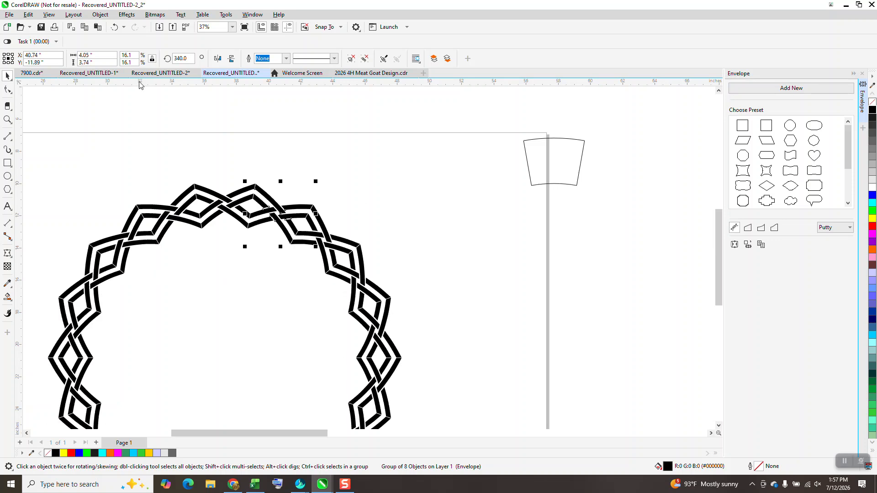
# Examine the joints and weave of the rotated-copy ring up close and compare it with the brush-stroke ring beside the page
pyautogui.scroll(-5, 337, 181)
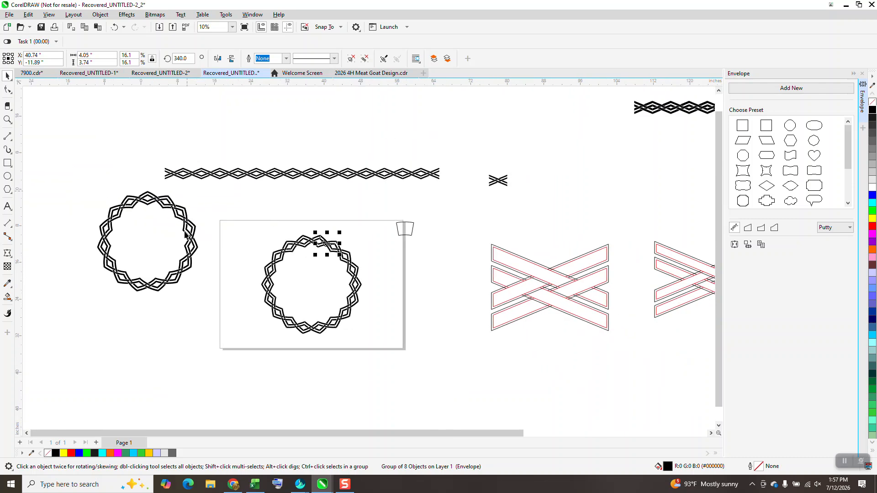
pyautogui.click(8, 120)
pyautogui.moveTo(137, 182); pyautogui.dragTo(210, 237)
pyautogui.scroll(-4, 220, 251)
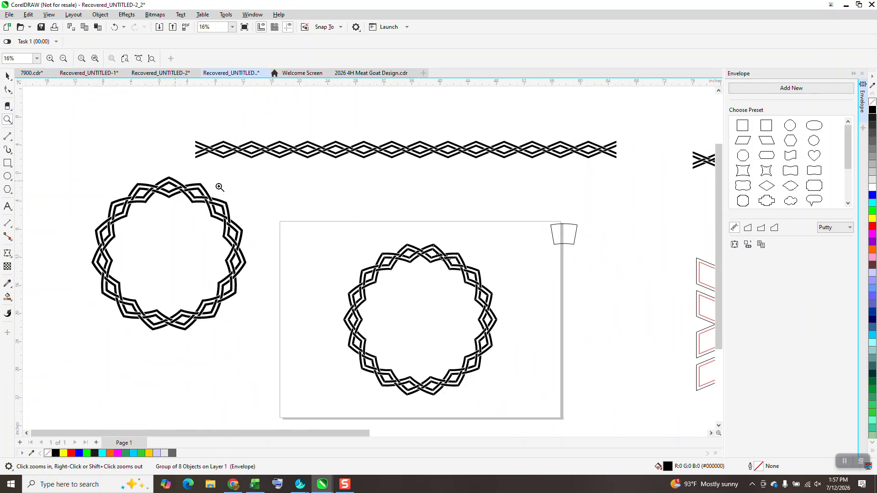
pyautogui.moveTo(384, 230); pyautogui.dragTo(474, 296)
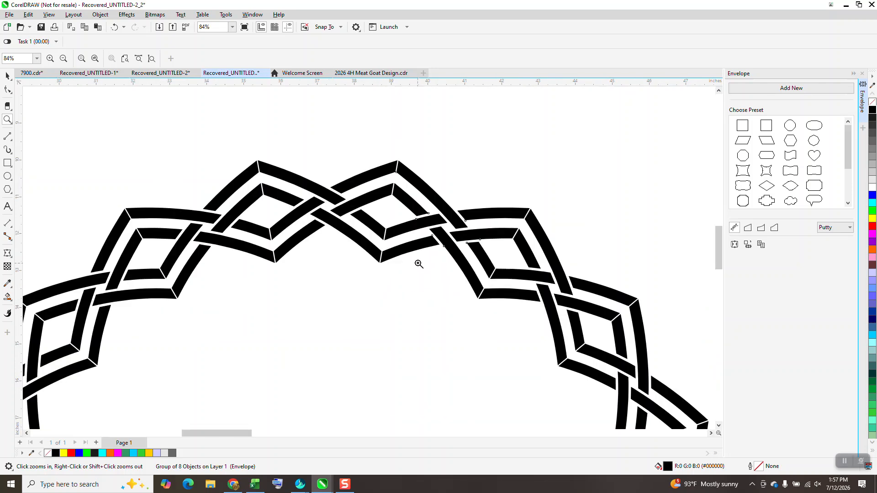
pyautogui.scroll(-4, 417, 262)
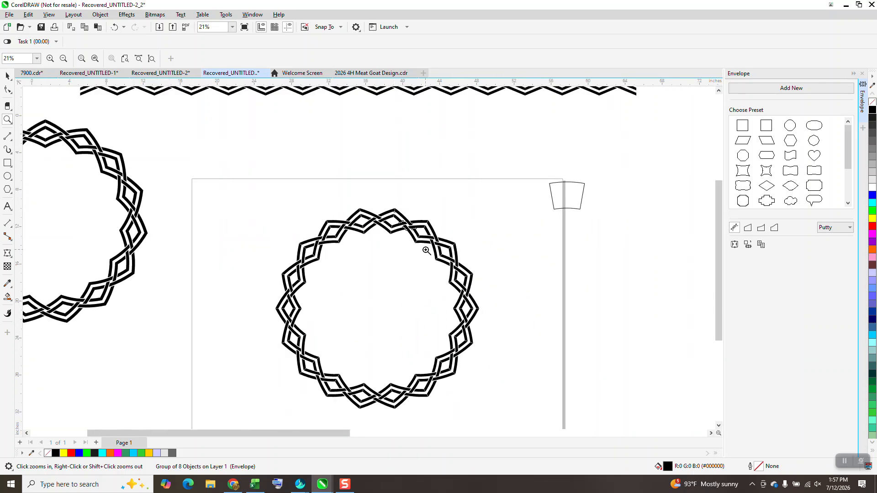
pyautogui.scroll(-1, 416, 224)
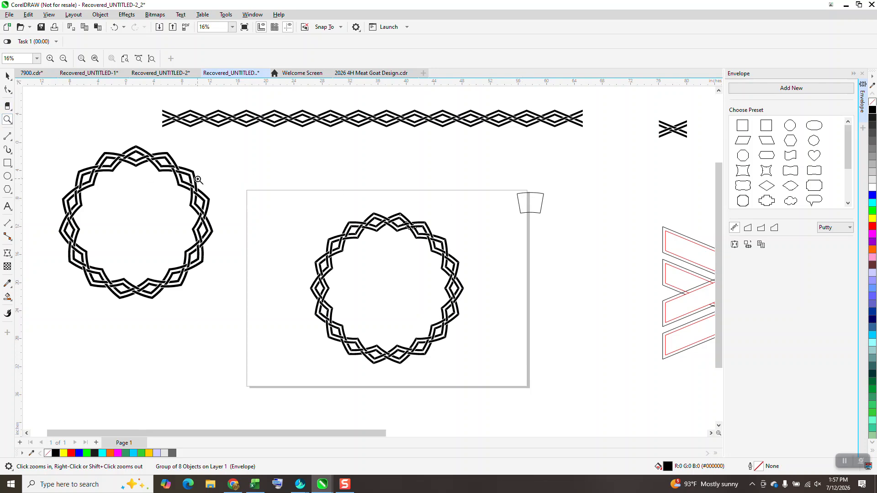
pyautogui.moveTo(341, 196); pyautogui.dragTo(427, 265)
pyautogui.scroll(-6, 425, 264)
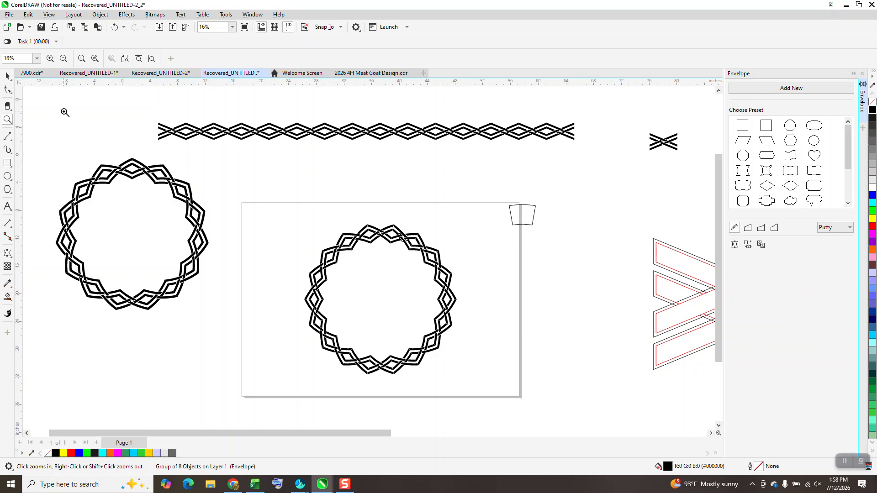
# Delete all the rotated motifs that form the ring on the page
pyautogui.click(7, 75)
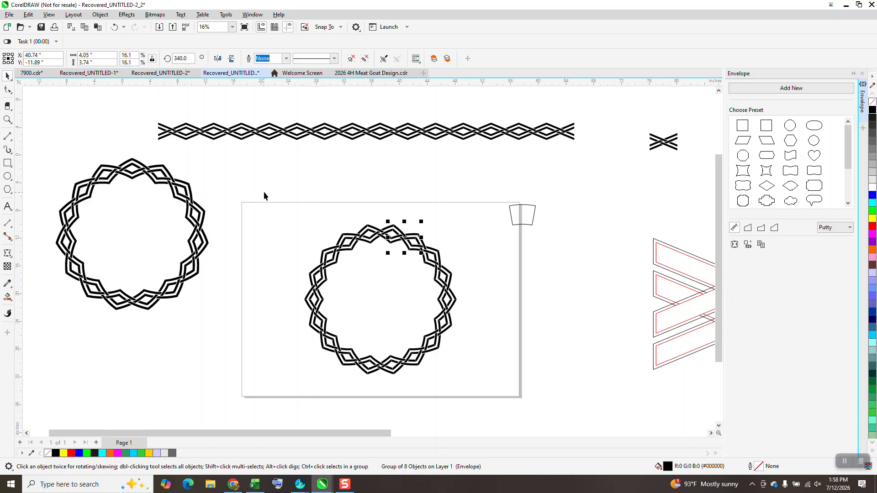
pyautogui.moveTo(264, 191); pyautogui.dragTo(479, 402)
pyautogui.press('Delete')
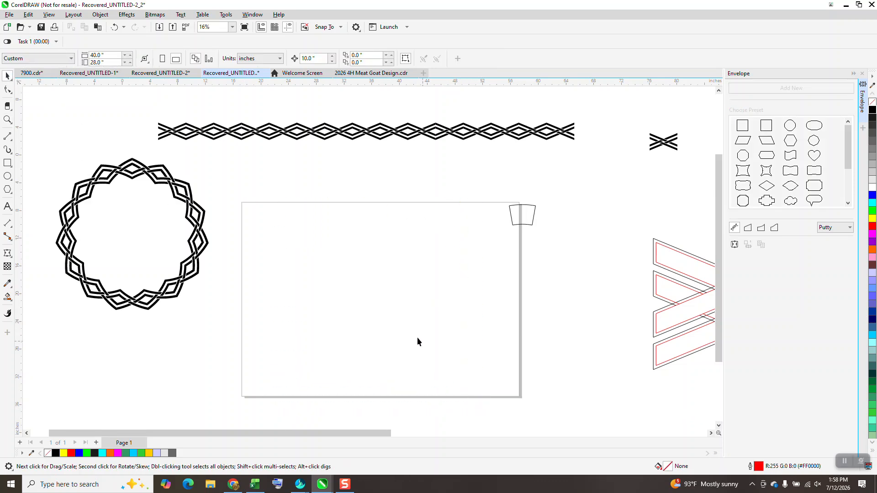
# Draw a freehand S-shaped curve about 42 inches wide across the page and reshape its final segment to dip lower
pyautogui.click(8, 137)
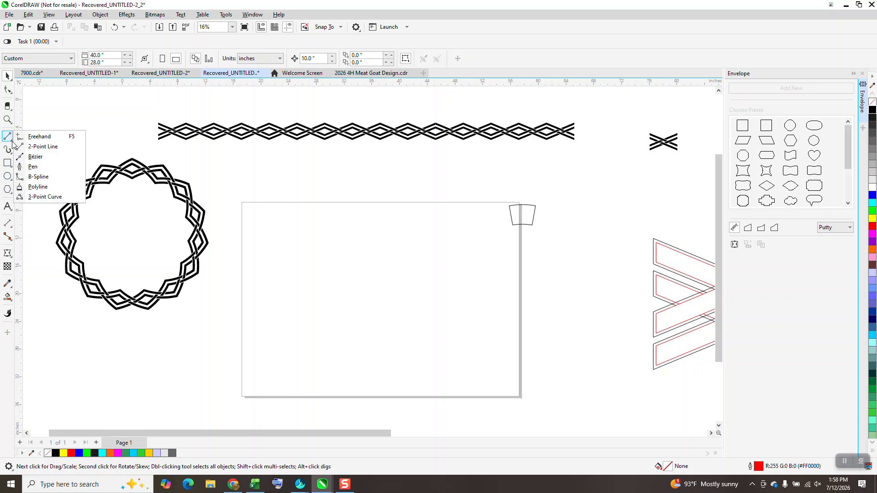
pyautogui.click(39, 137)
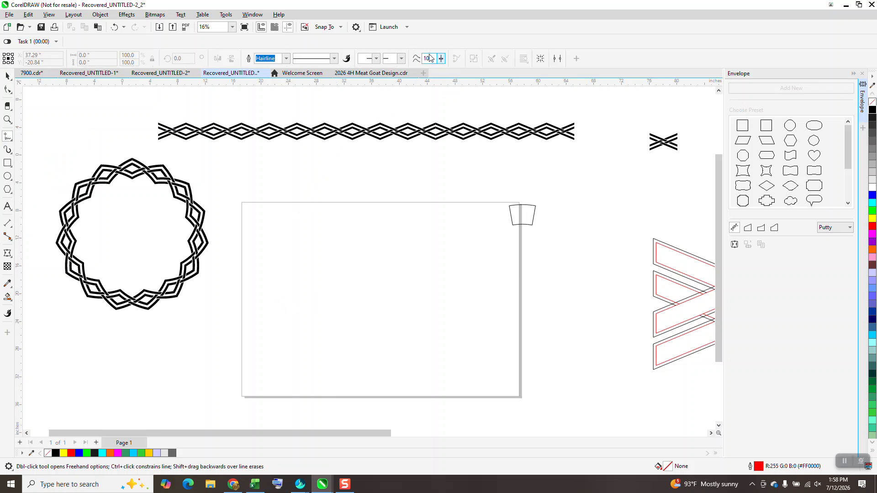
pyautogui.moveTo(274, 276)
pyautogui.mouseDown()
pyautogui.moveTo(311, 236)
pyautogui.moveTo(431, 281)
pyautogui.moveTo(513, 340)
pyautogui.moveTo(566, 350)
pyautogui.mouseUp()
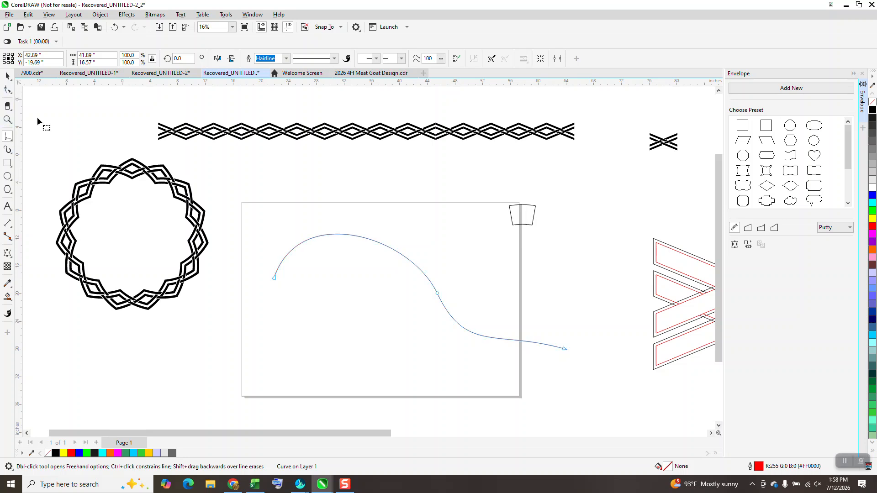
pyautogui.press('F10')
pyautogui.click(564, 349)
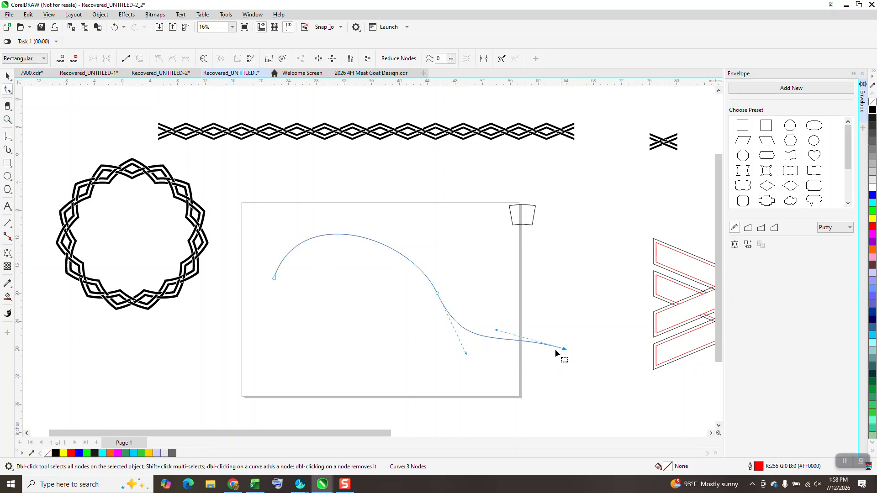
pyautogui.moveTo(501, 337); pyautogui.dragTo(502, 355)
# Apply the custom woven Artistic Media brush to the S-shaped curve
pyautogui.click(7, 149)
pyautogui.click(41, 158)
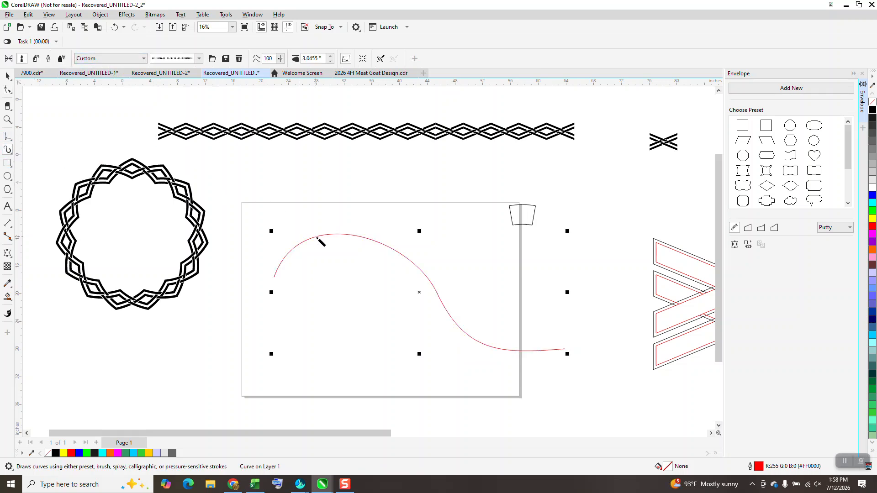
pyautogui.click(318, 239)
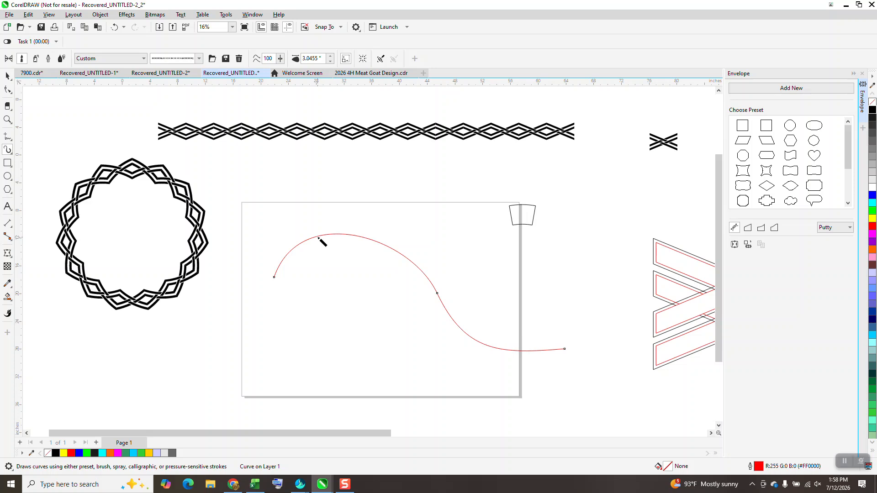
pyautogui.click(331, 61)
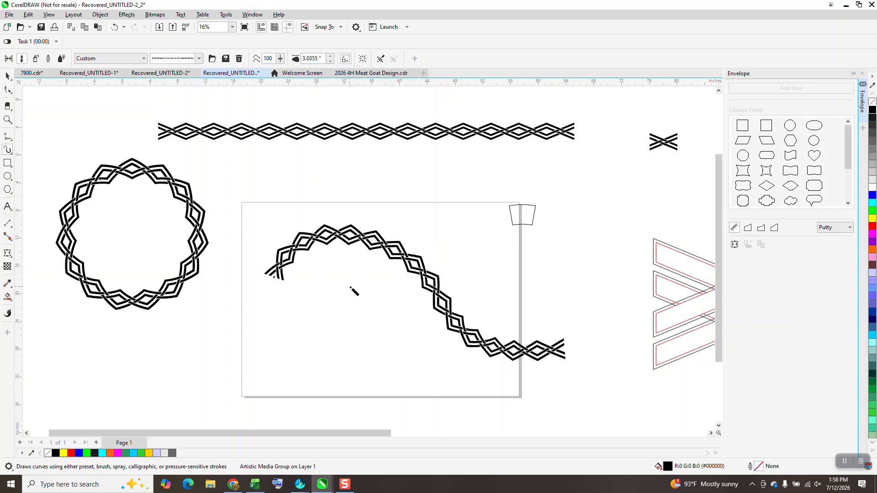
# Inspect the woven brush stroke along the S-shaped curve, and undo its application
pyautogui.click(7, 119)
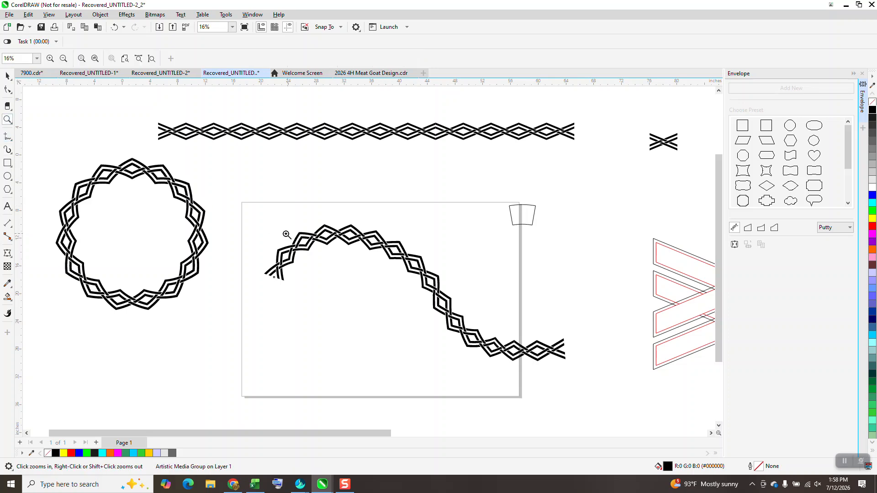
pyautogui.moveTo(248, 220); pyautogui.dragTo(357, 294)
pyautogui.scroll(-5, 171, 241)
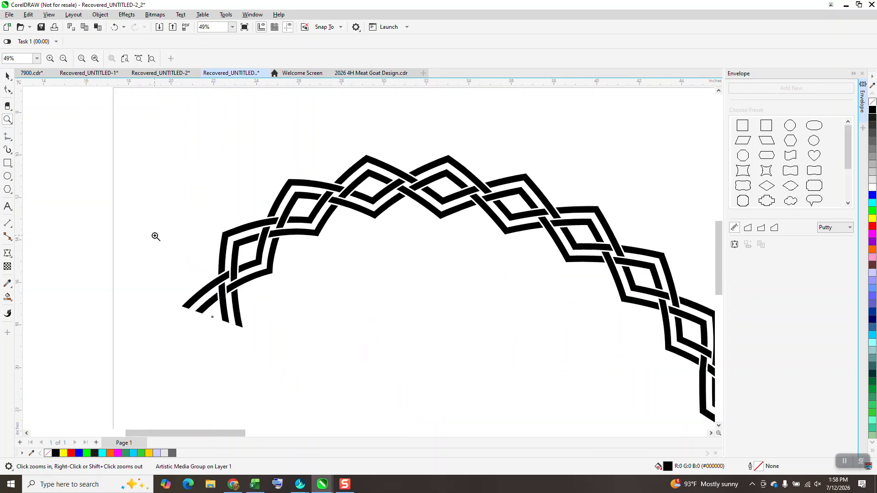
pyautogui.scroll(-3, 146, 227)
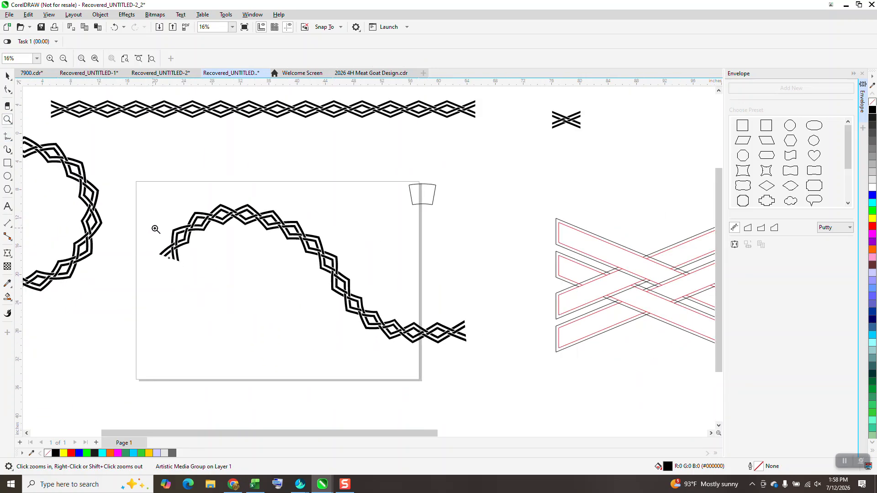
pyautogui.scroll(-3, 165, 229)
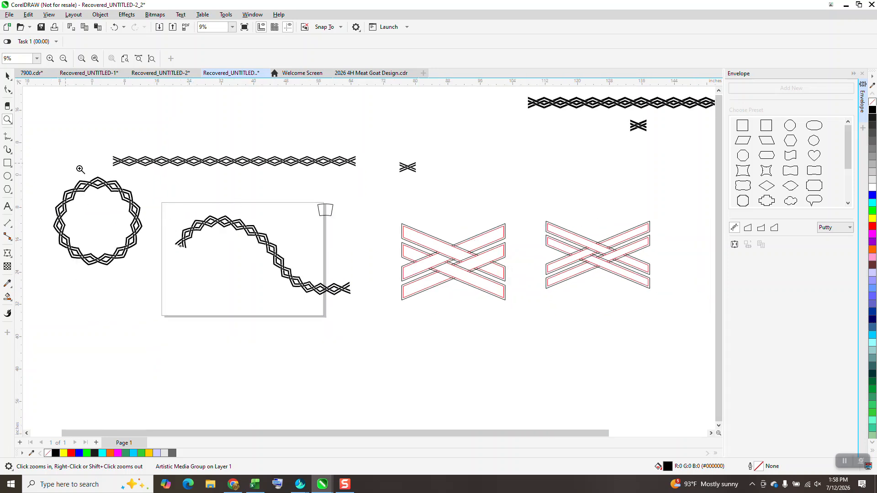
pyautogui.click(114, 27)
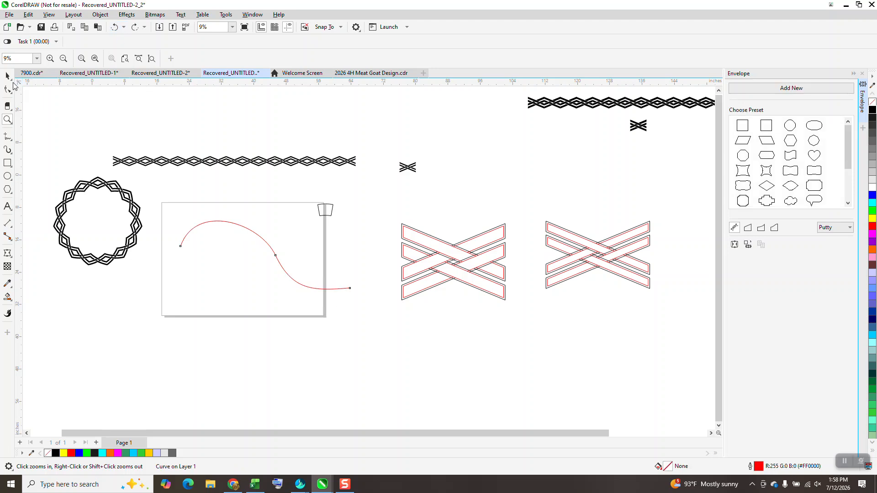
# Close the Envelope docker and open the Properties docker with the S-shaped curve selected
pyautogui.click(7, 75)
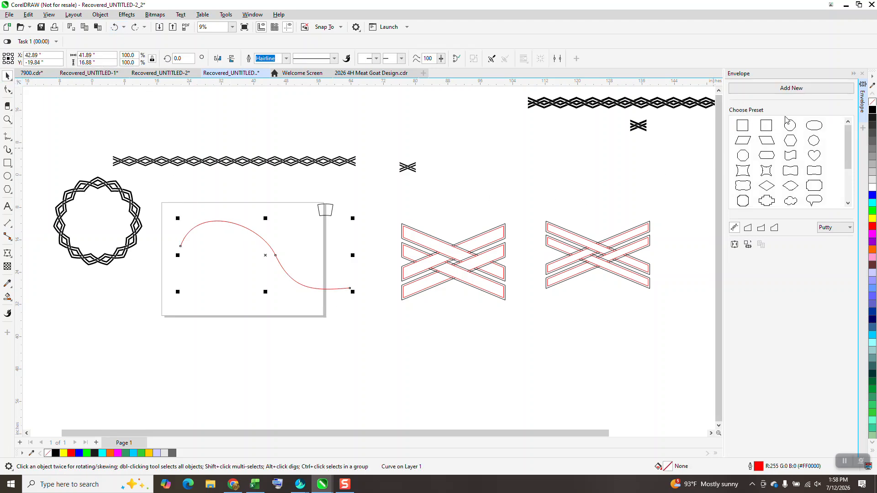
pyautogui.click(862, 75)
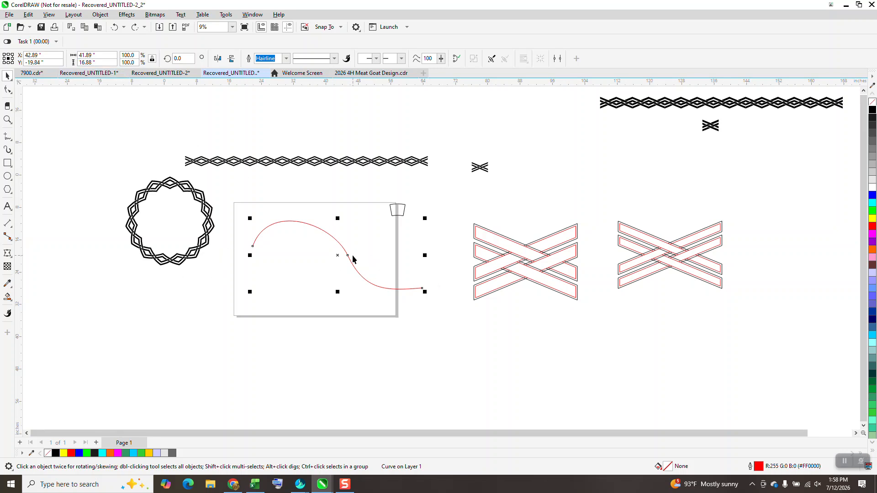
pyautogui.click(258, 18)
pyautogui.moveTo(260, 138)
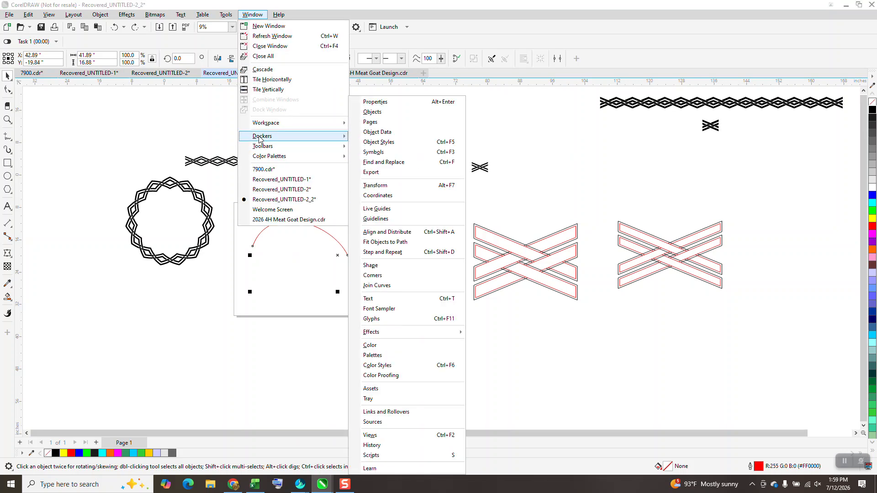
pyautogui.click(372, 102)
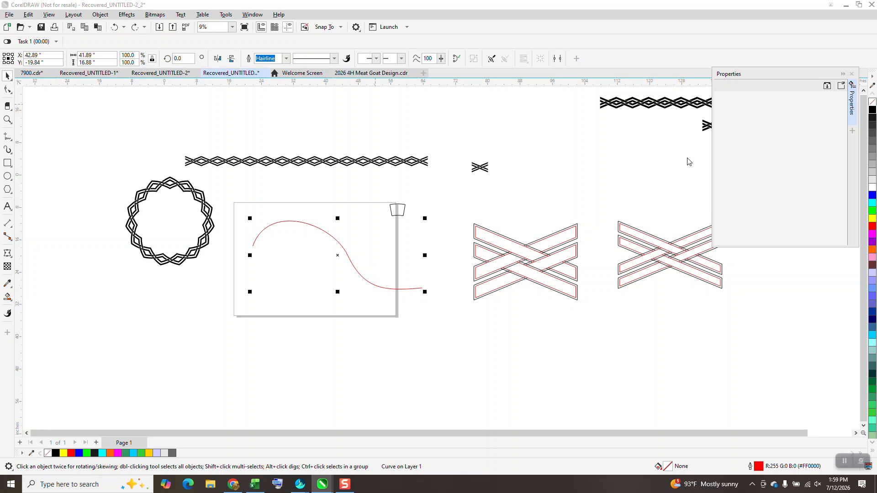
# With its curve properties shown, scale the S-shaped curve proportionally to about 88 inches wide and move it about 11 inches left and 5 inches down
pyautogui.click(773, 87)
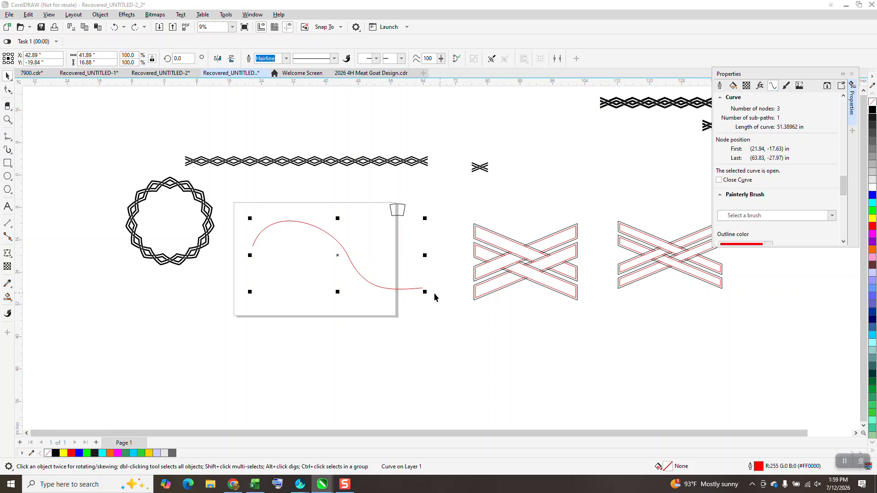
pyautogui.moveTo(425, 291); pyautogui.dragTo(612, 367)
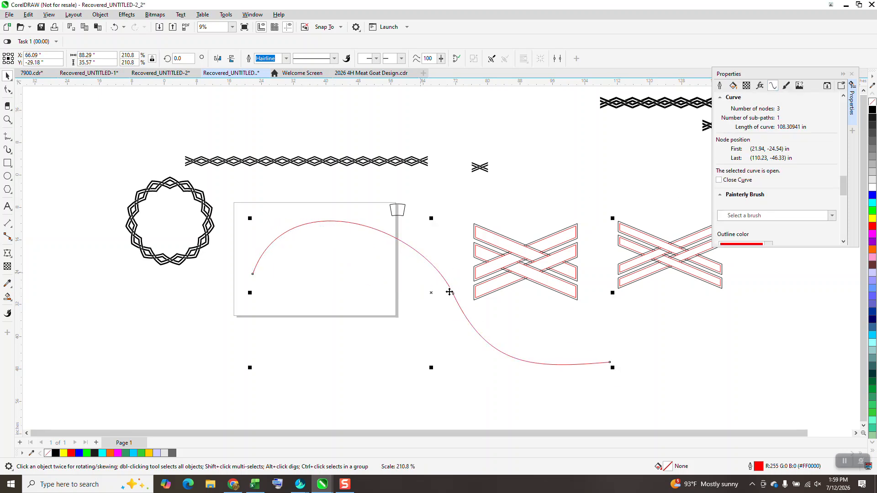
pyautogui.moveTo(451, 296); pyautogui.dragTo(408, 315)
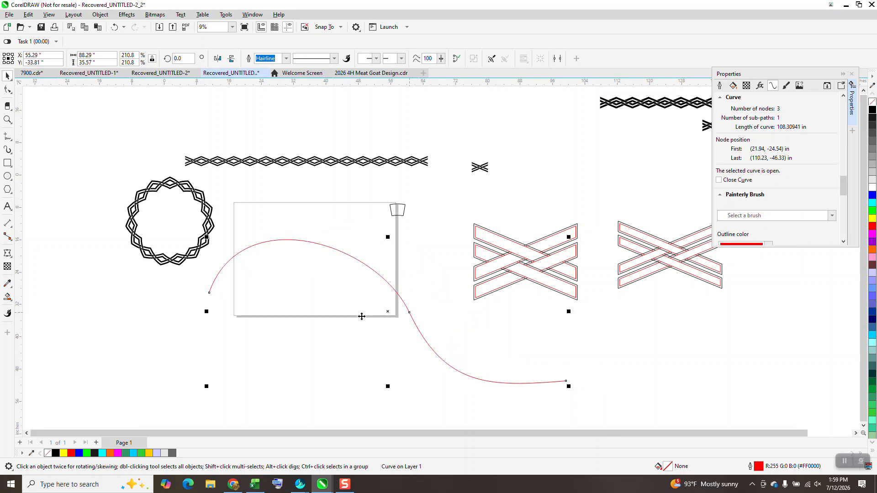
# Apply the custom woven Artistic Media brush to the enlarged S-shaped curve
pyautogui.click(11, 142)
pyautogui.click(9, 151)
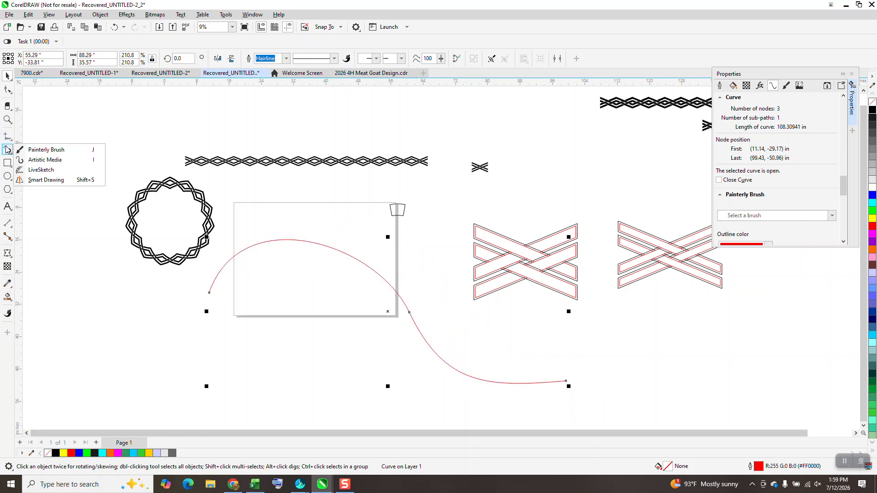
pyautogui.click(44, 160)
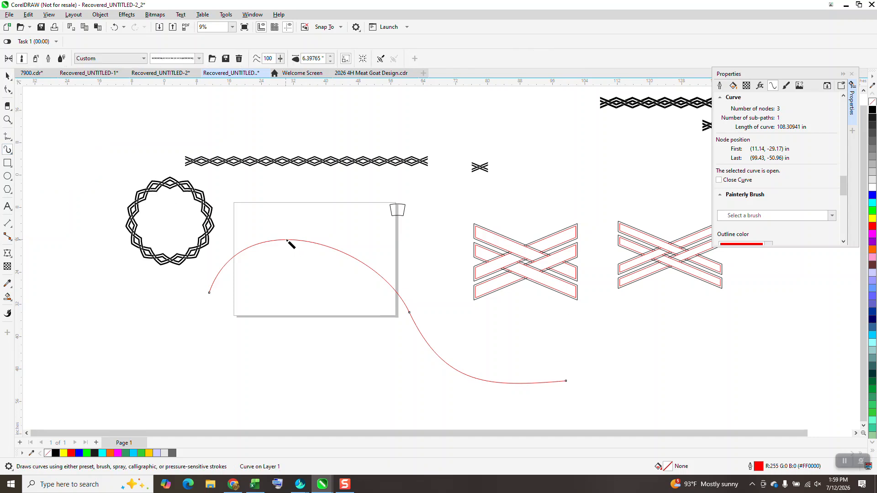
pyautogui.click(330, 61)
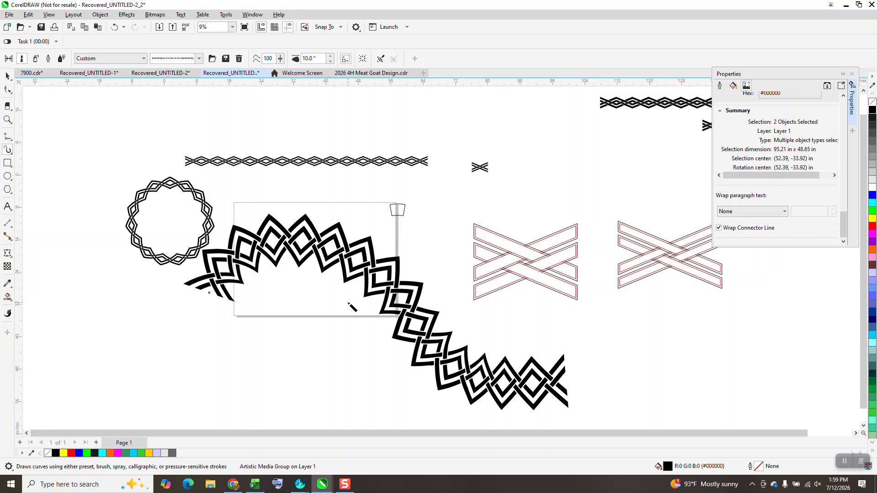
pyautogui.scroll(-1, 349, 304)
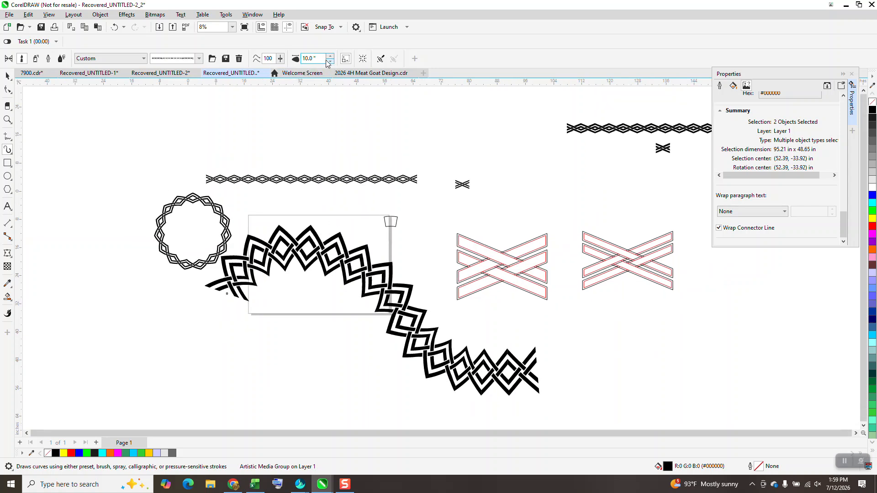
# Try a 10-inch stroke width on the woven brush stroke, and set the width to 5 inches
pyautogui.moveTo(320, 58); pyautogui.dragTo(293, 62)
pyautogui.press('Return')
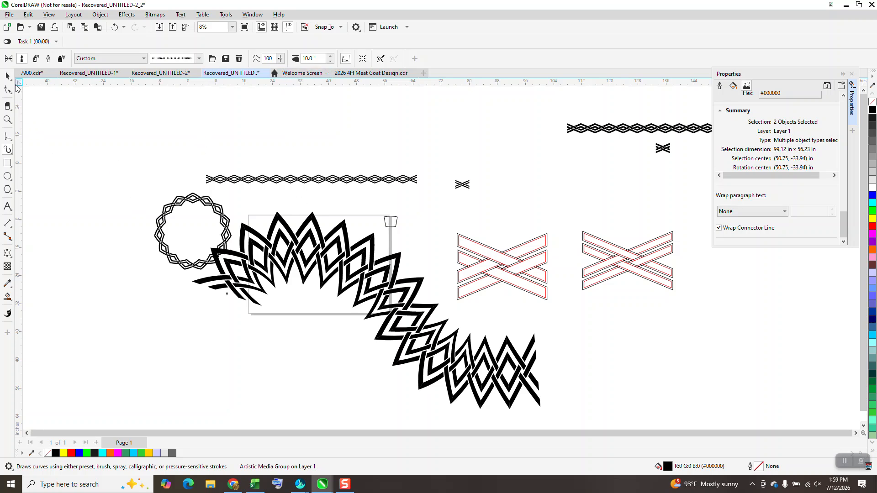
pyautogui.click(320, 59)
pyautogui.write('5')
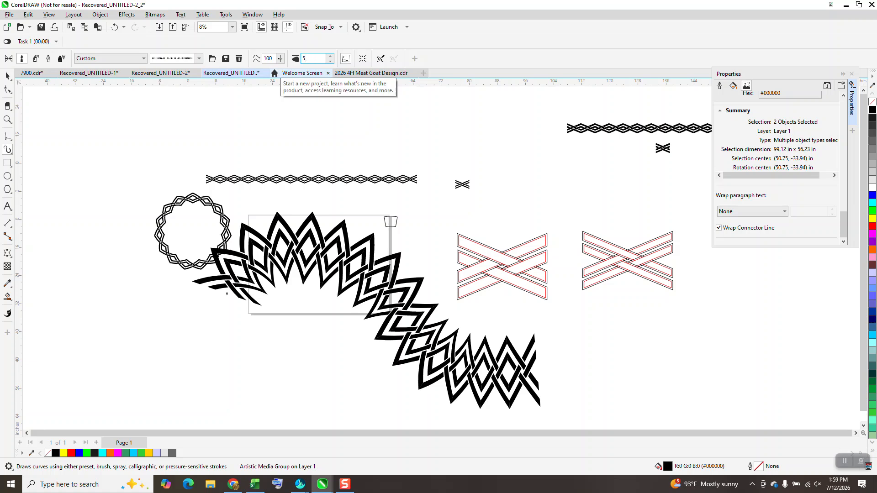
pyautogui.press('Return')
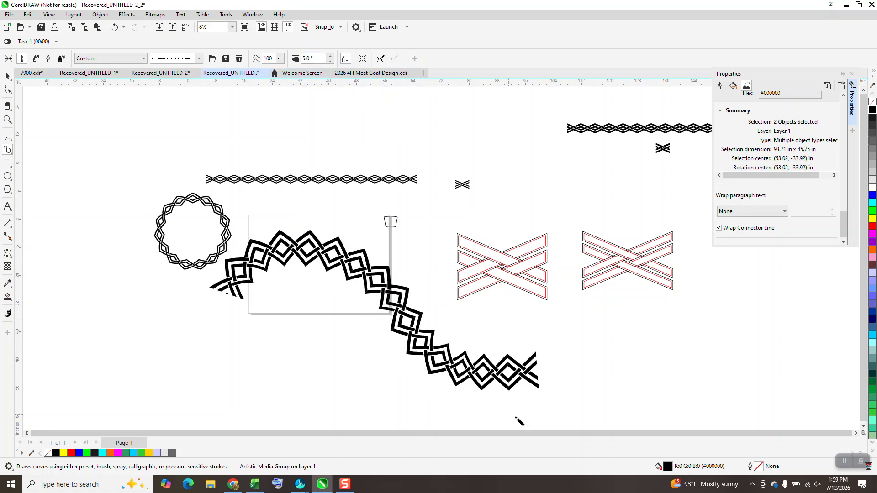
# Compare the woven brush stroke along the S-shaped curve with the straight woven strip above the page
pyautogui.scroll(-2, 297, 307)
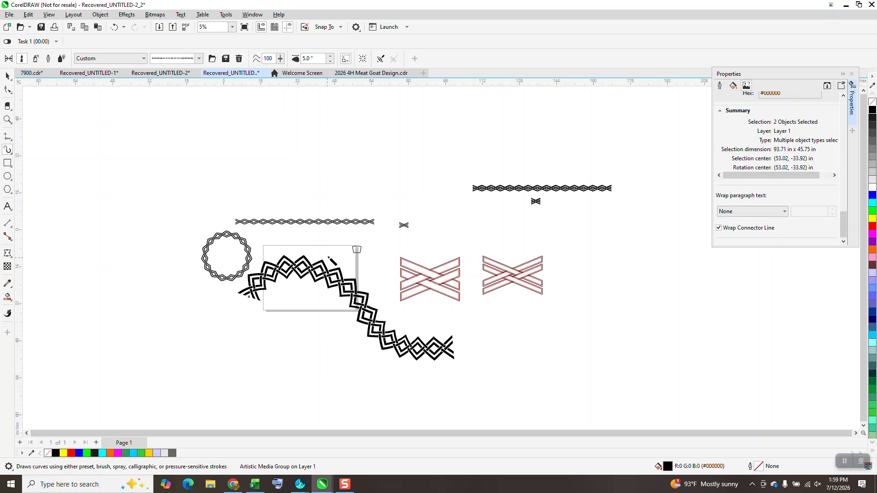
pyautogui.click(4, 118)
pyautogui.moveTo(268, 247); pyautogui.dragTo(385, 313)
pyautogui.scroll(-1, 185, 269)
pyautogui.scroll(-5, 193, 251)
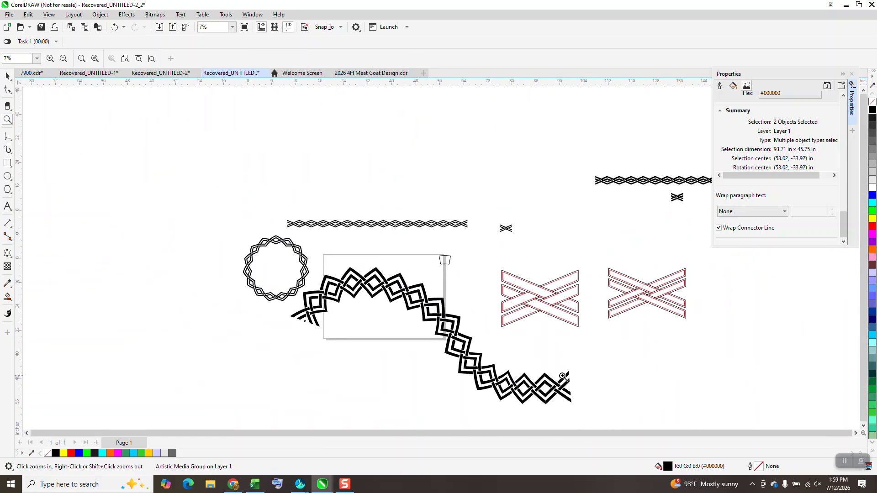
pyautogui.moveTo(371, 261); pyautogui.dragTo(501, 297)
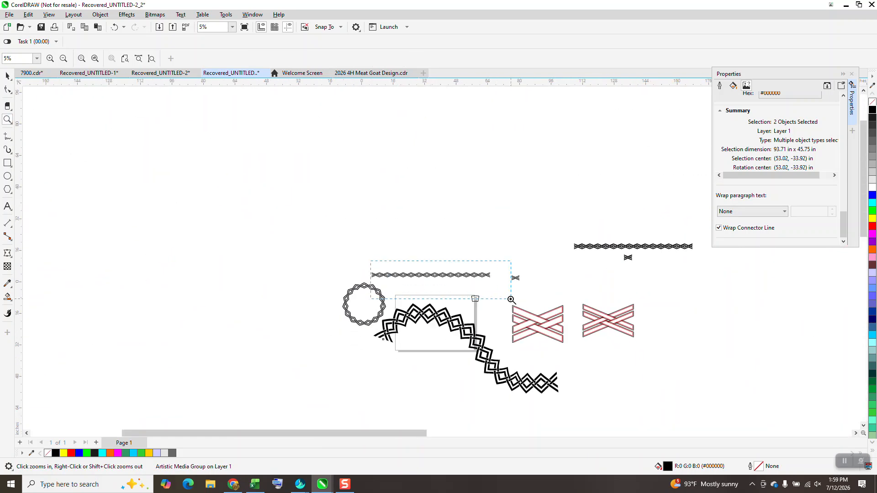
pyautogui.scroll(-1, 298, 232)
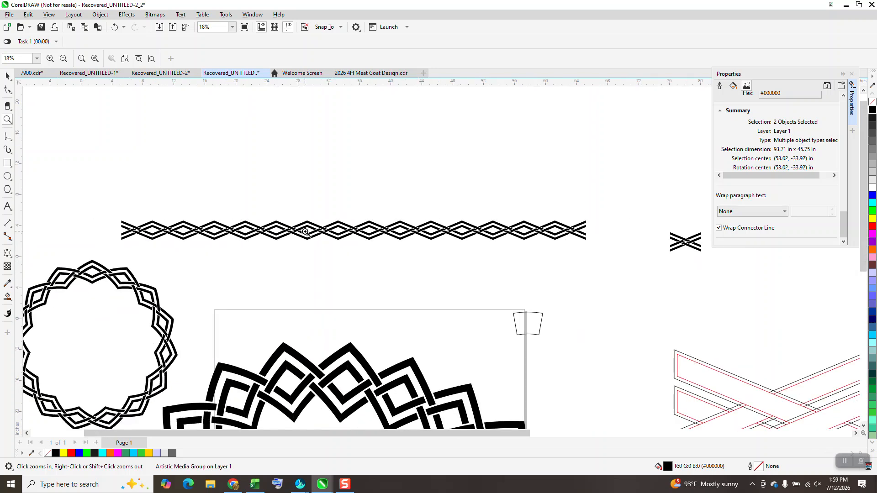